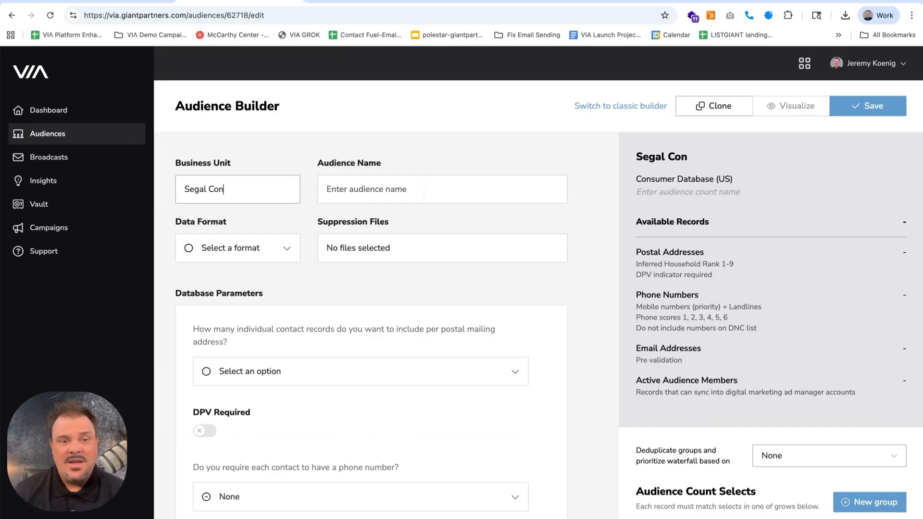
Set the new consumer audience's business unit to Segal Construction, correcting the misspelling
text(stuction)
key(Tab)
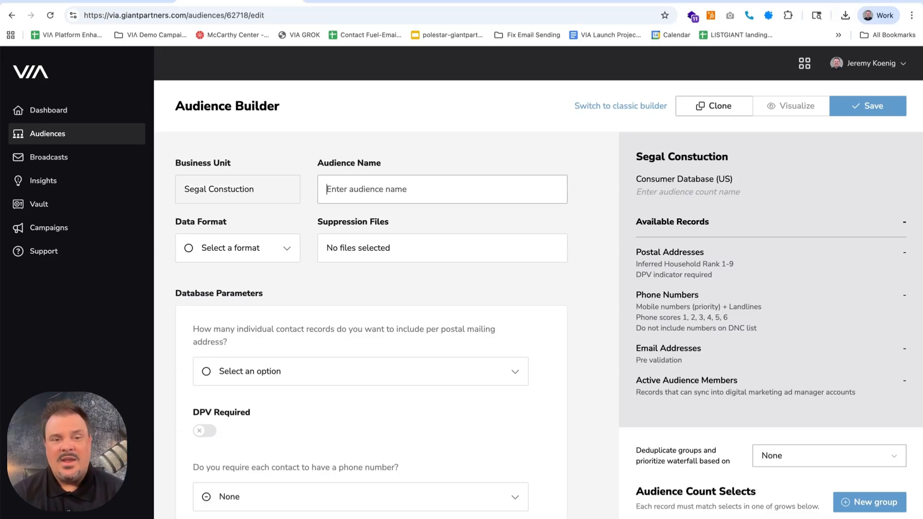
click(230, 190)
text(r)
Name the audience "Qualified Homeowners"
click(423, 189)
text(Q)
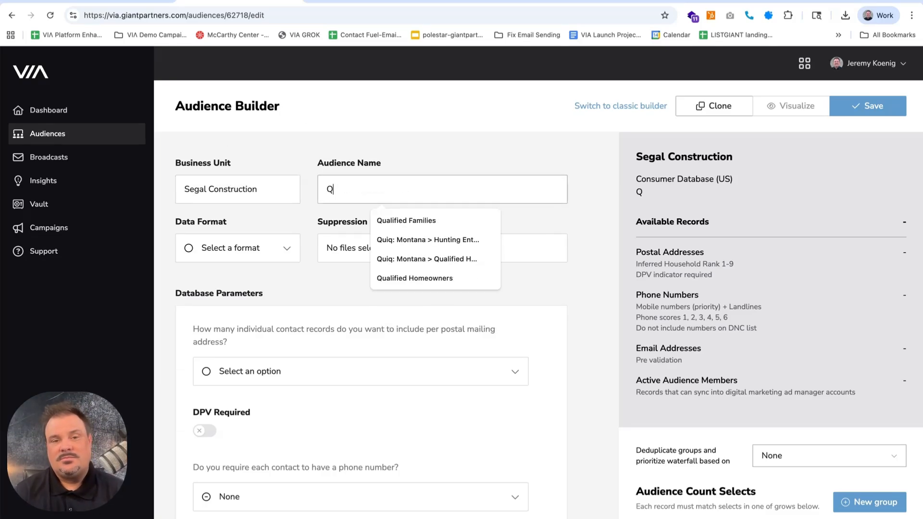
text(ualifief H)
key(BackSpace)
key(BackSpace)
text(Homeowners)
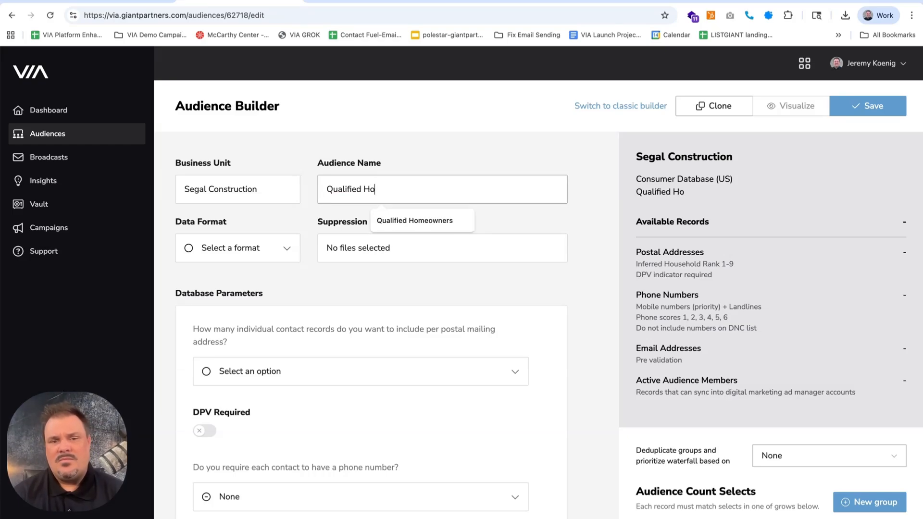
click(304, 220)
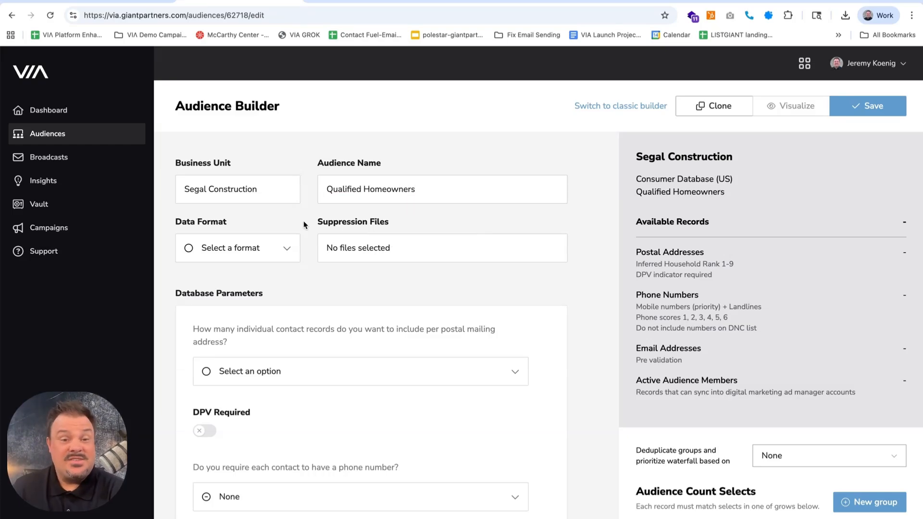
Choose Email Marketing as the audience's data format and view the suppression file options without selecting any lists
click(288, 254)
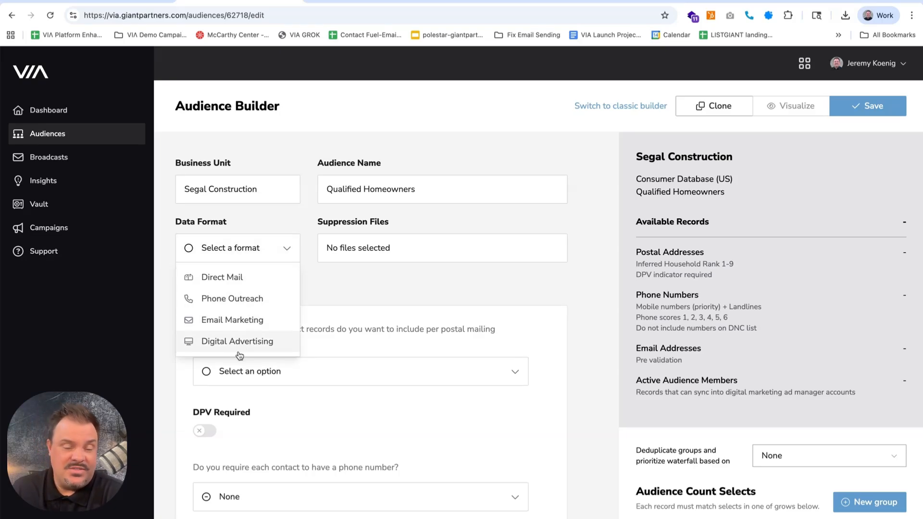
click(246, 321)
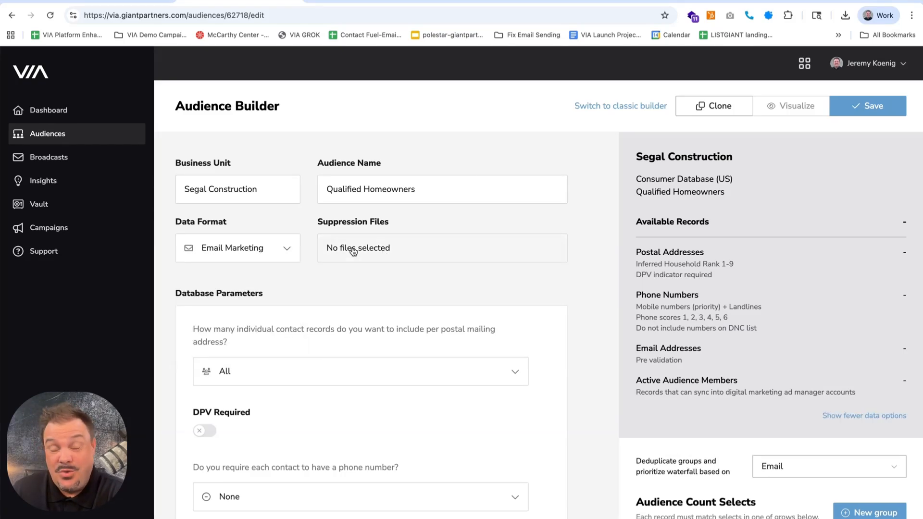
click(379, 252)
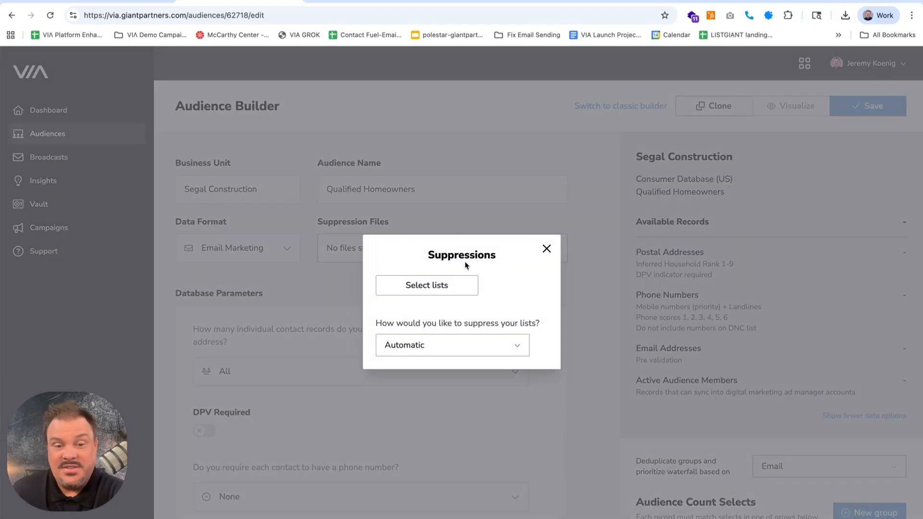
click(546, 249)
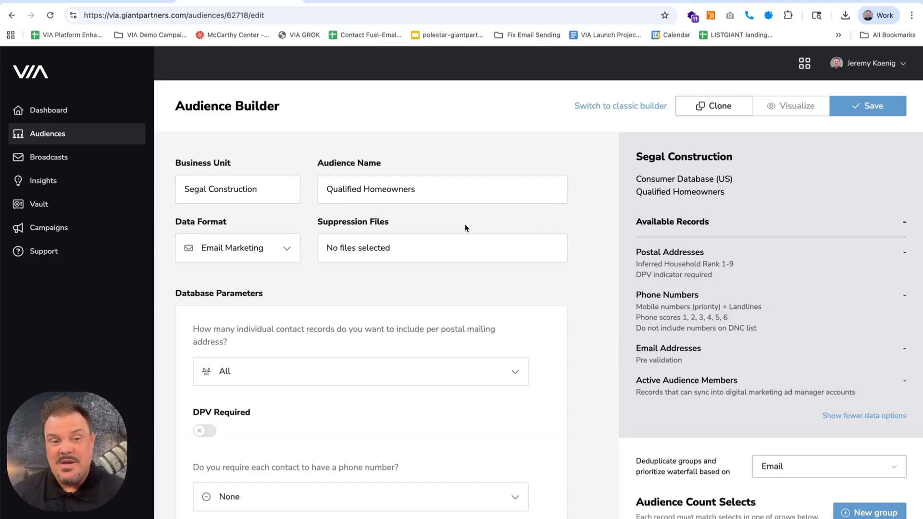
Add a target market to the geographic range and expand its Geography criteria
key(super+minus)
key(super+minus)
key(super+minus)
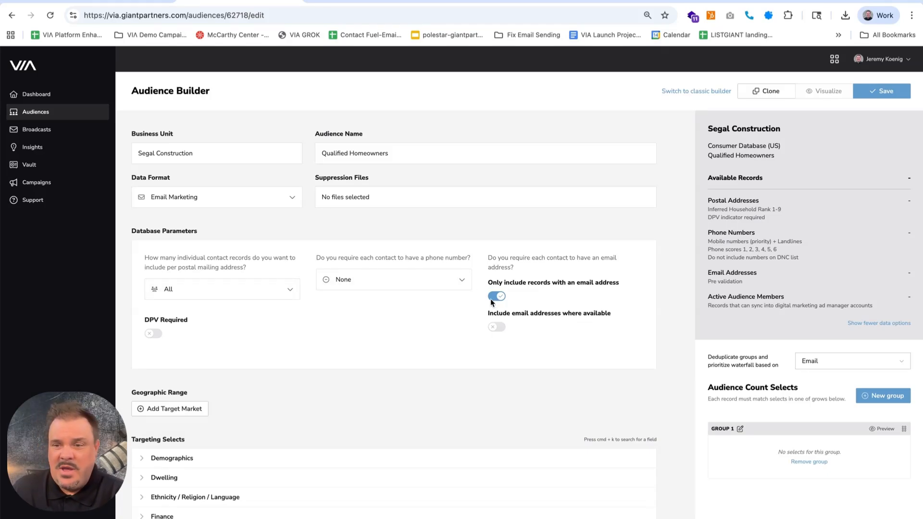
click(175, 409)
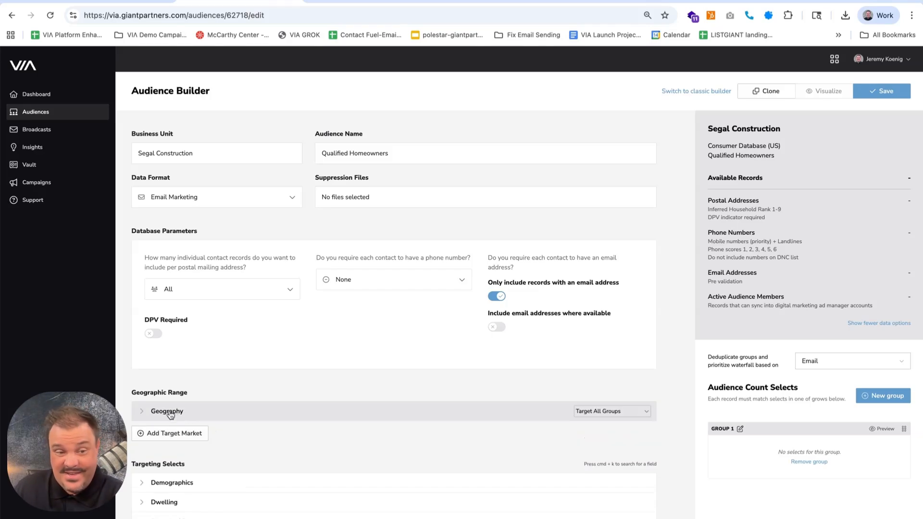
click(175, 411)
scroll(189, 438, down, 2)
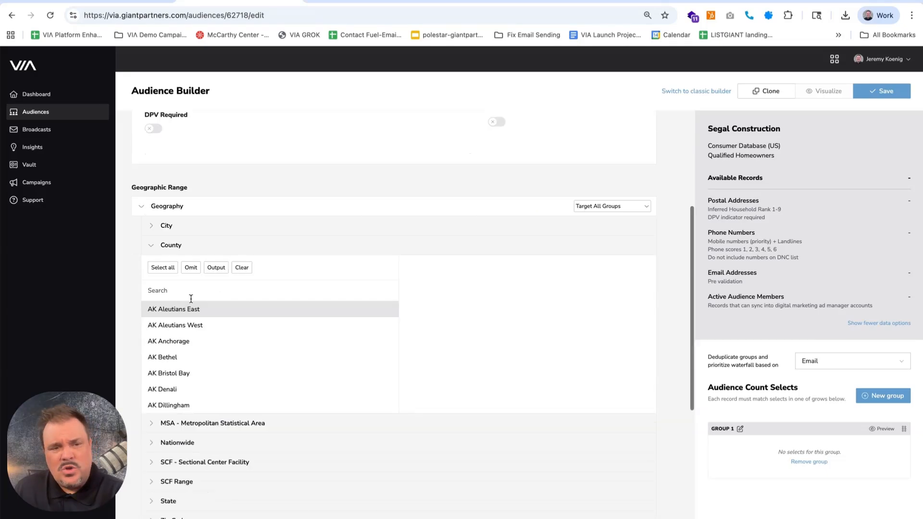
Find WA King in the county criteria and add it as the target county
click(183, 294)
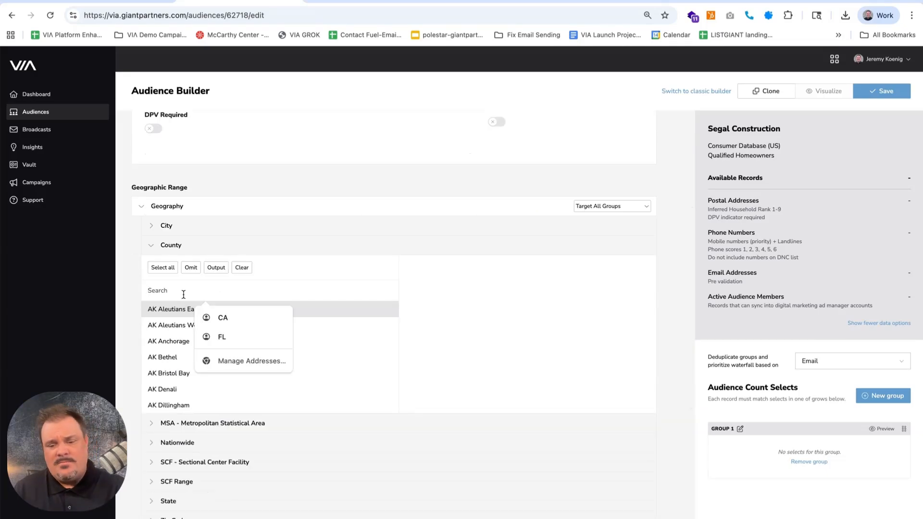
text(king)
key(BackSpace)
key(BackSpace)
key(BackSpace)
key(BackSpace)
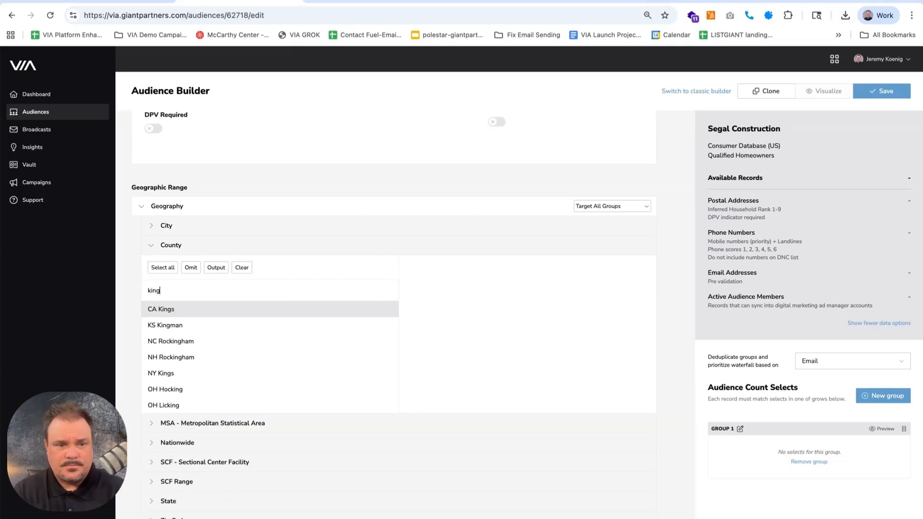
text(wa king)
click(176, 312)
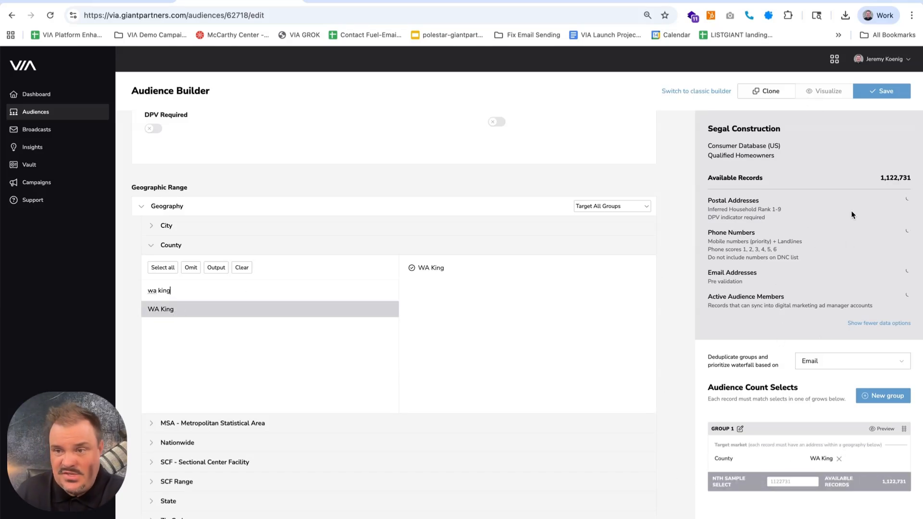
Collapse the County and Geography criteria
scroll(868, 212, up, 4)
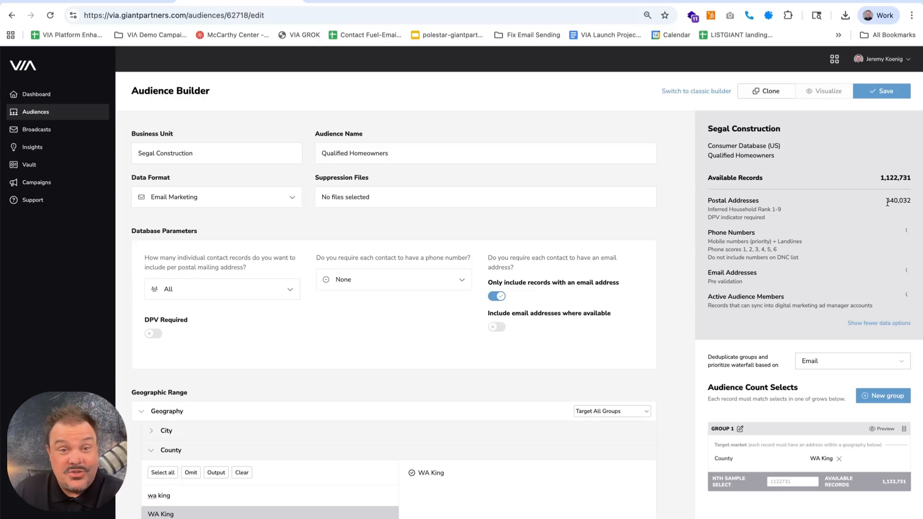
scroll(137, 426, down, 4)
click(153, 246)
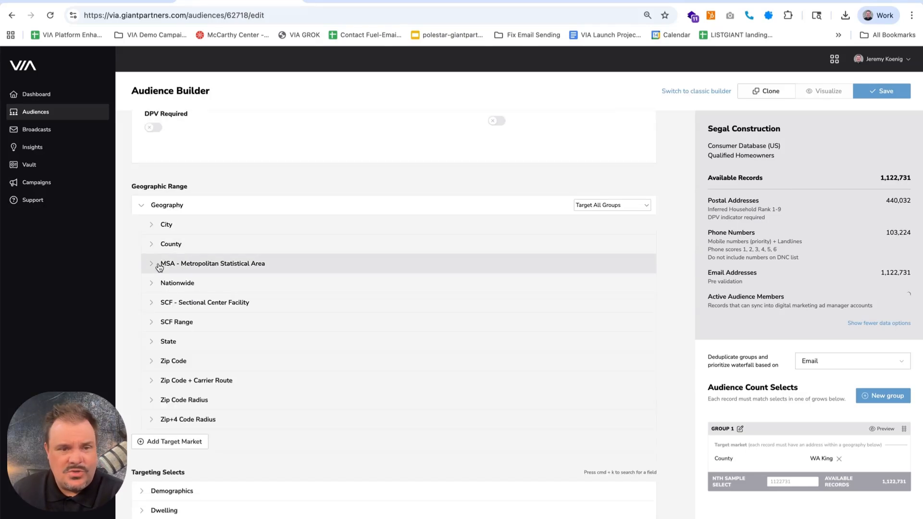
click(142, 207)
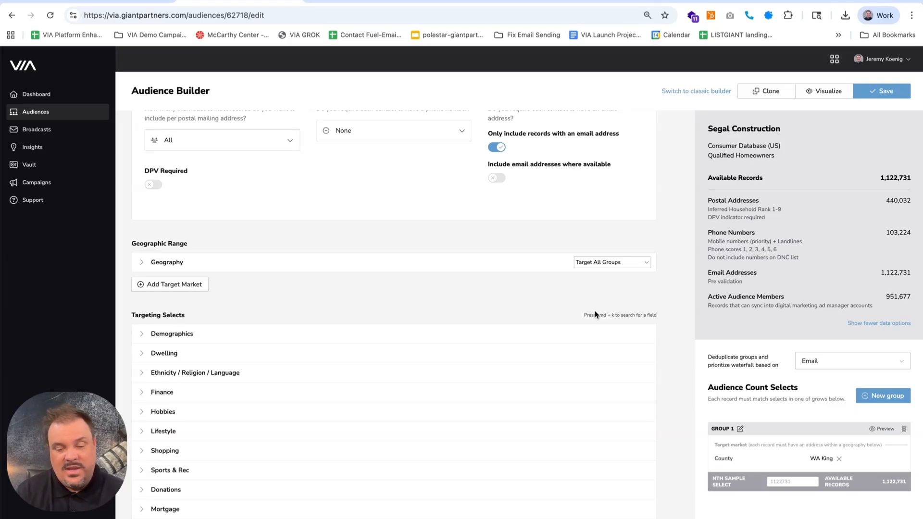
Search the targeting fields for "homeowner" and open the Homeowner Status field
key(super+k)
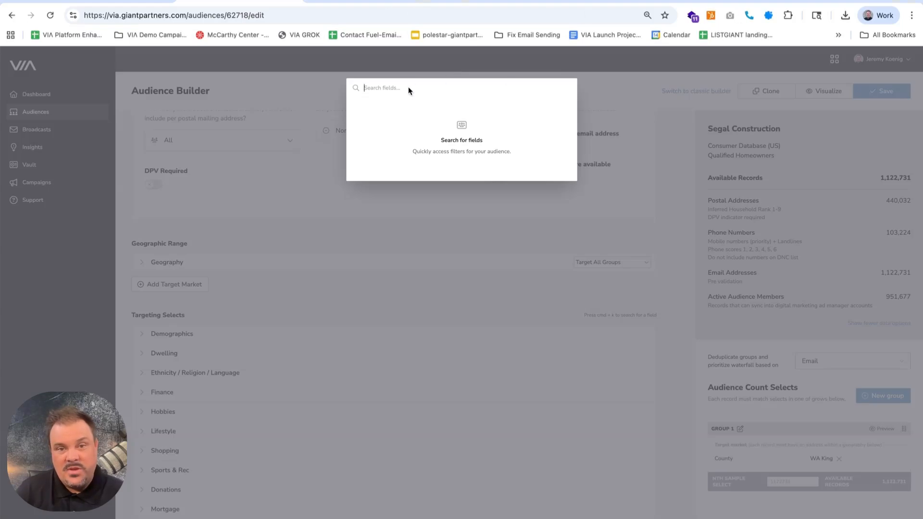
text(homeowner)
key(Return)
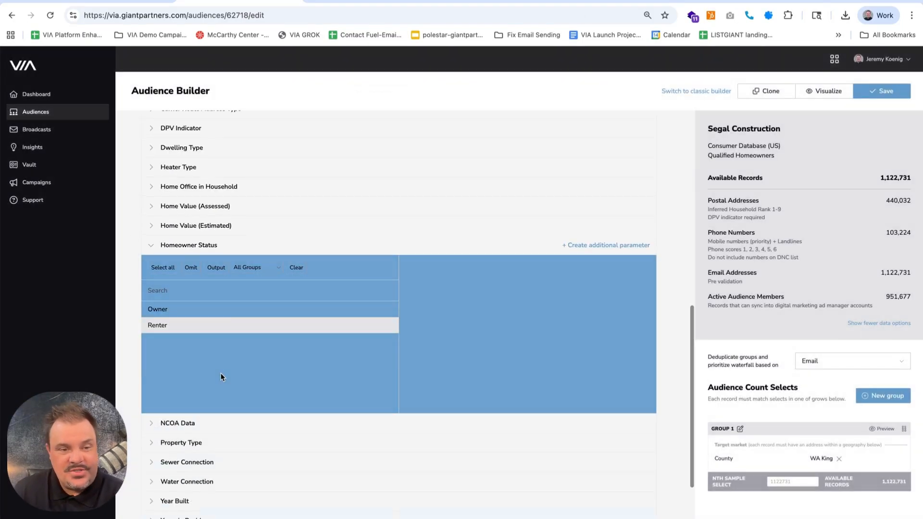
Limit the audience to people with 1 or 2 Years in Residence
click(221, 356)
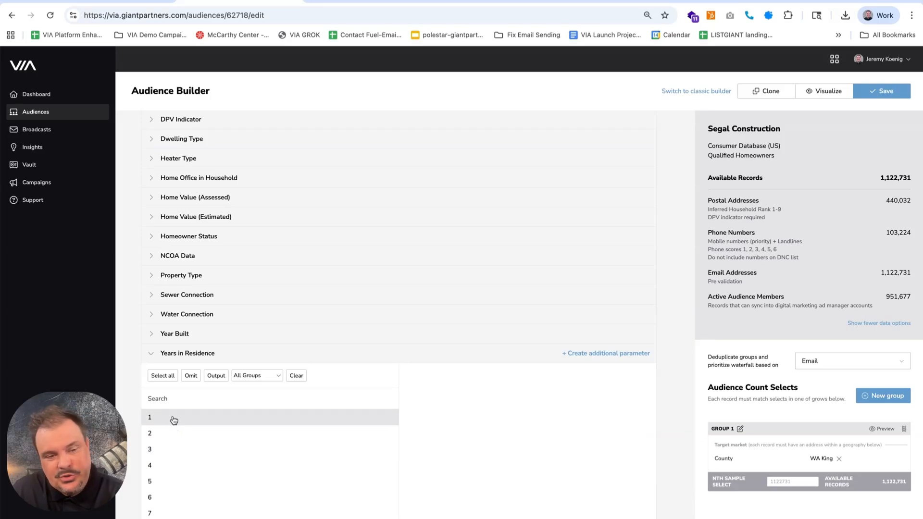
click(174, 419)
click(171, 434)
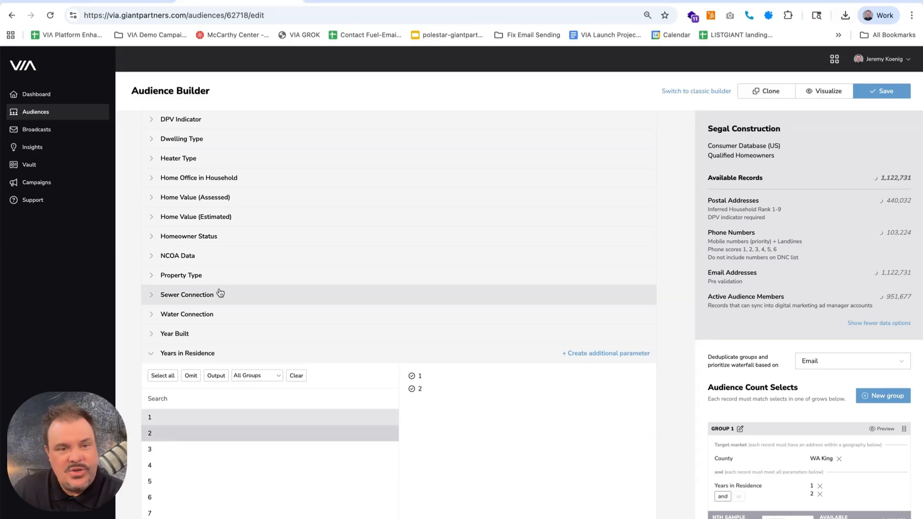
Add the estimated home values $500,000 - $749,999, $750,000 - $999,999 and $1,000,000+ to the audience selects
scroll(221, 295, up, 3)
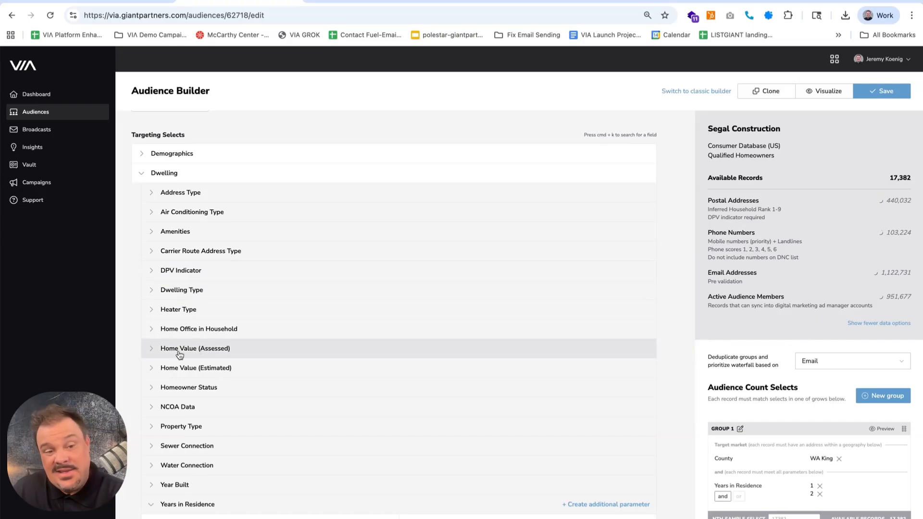
click(153, 368)
scroll(264, 394, down, 5)
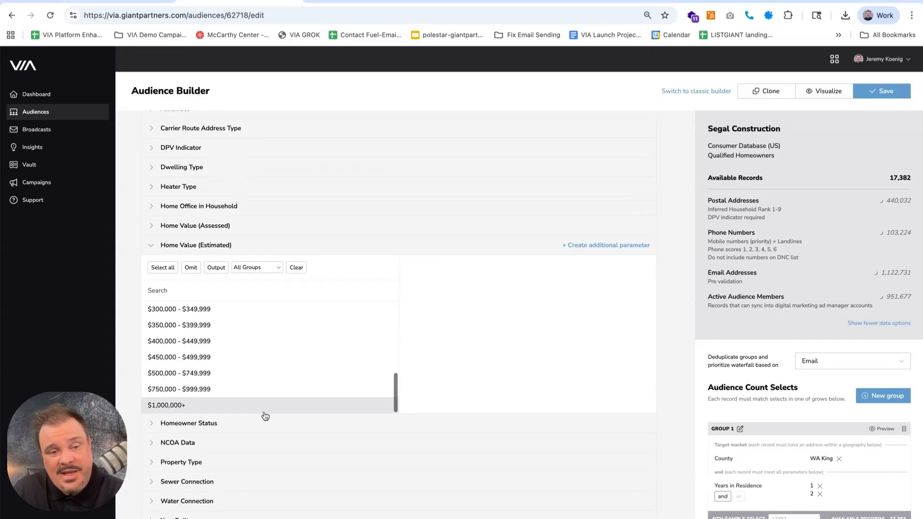
click(211, 374)
click(194, 389)
click(179, 405)
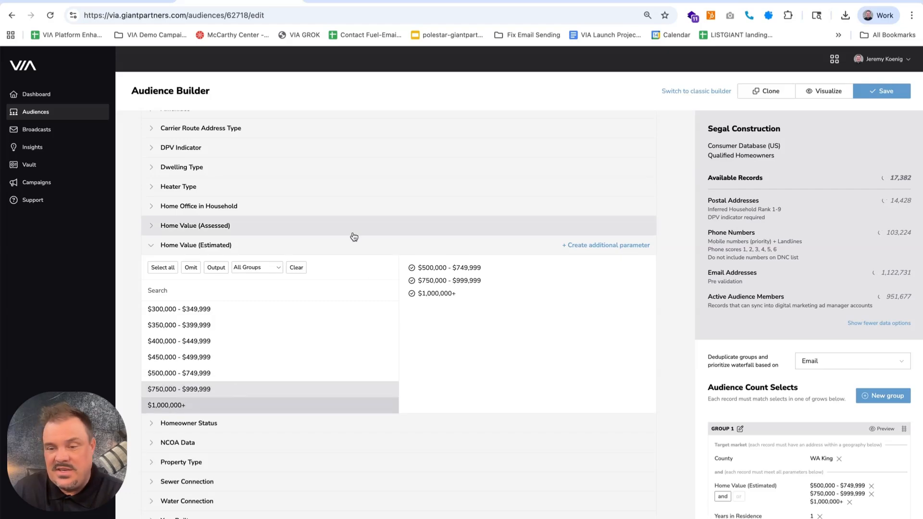
Collapse the Dwelling criteria and expand the Finance criteria
scroll(379, 319, up, 9)
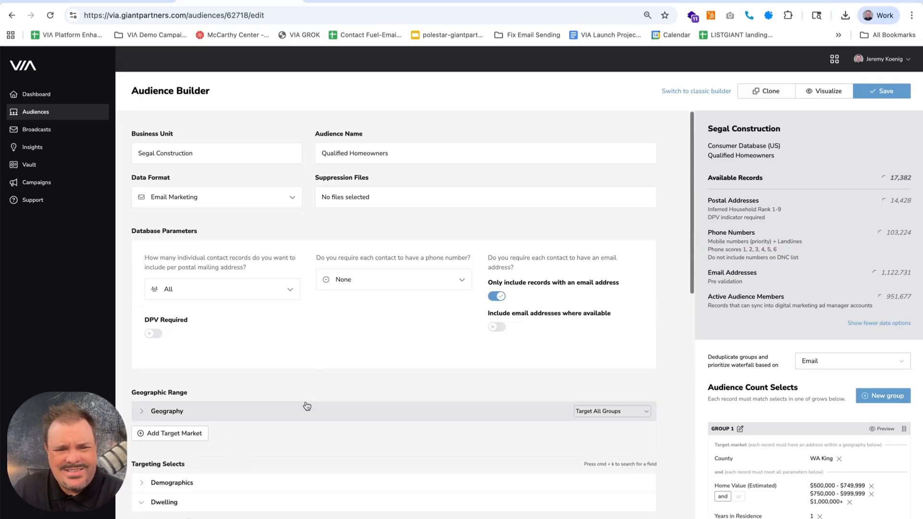
scroll(304, 405, down, 4)
click(139, 296)
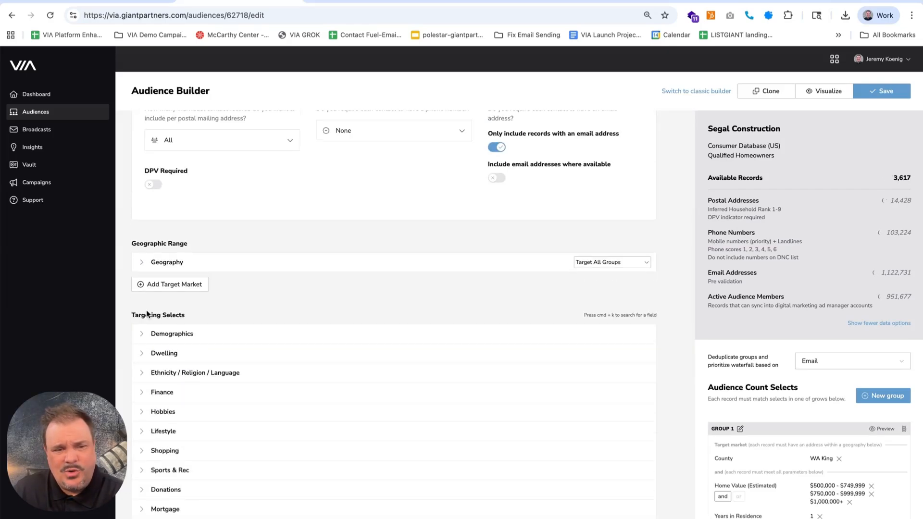
click(144, 391)
scroll(159, 442, down, 4)
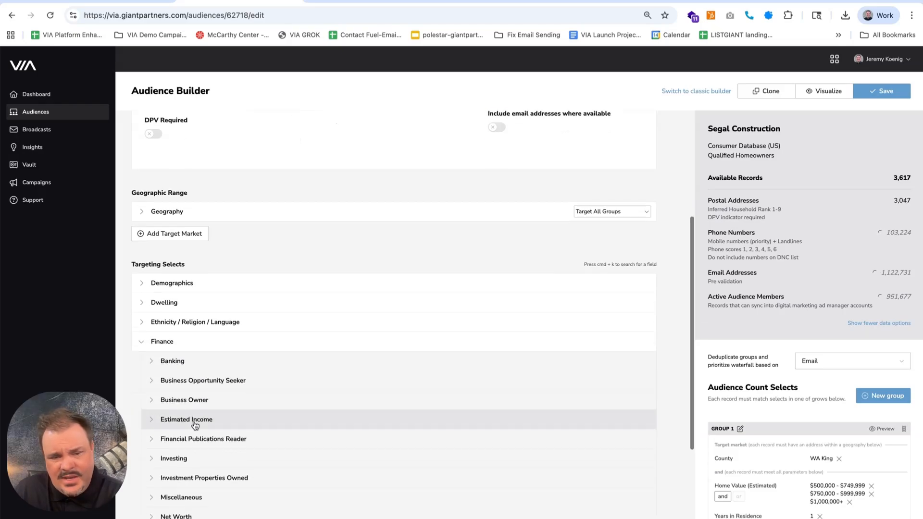
scroll(174, 476, down, 1)
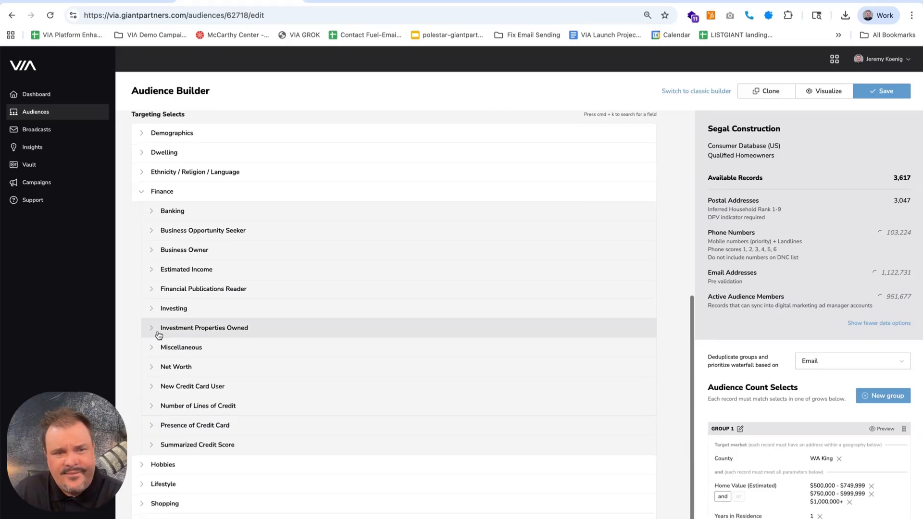
Add the estimated income ranges 100k - 149.9k, 150k - 174.9k, 175k - 199.9k, 200k - 249.9k and 250k+
click(154, 270)
scroll(212, 327, down, 5)
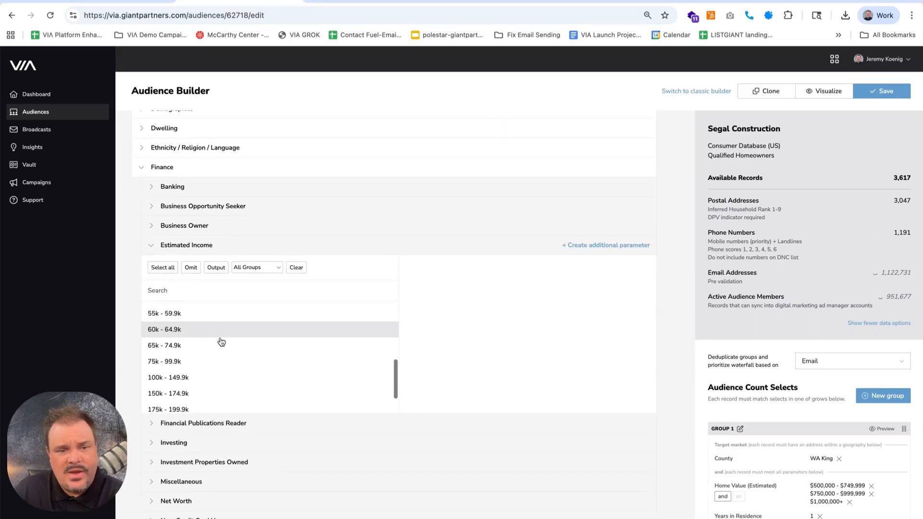
click(197, 355)
click(192, 371)
click(190, 387)
click(191, 401)
click(158, 409)
Rename Group 1 in the audience count selects as "King County"
scroll(732, 430, down, 2)
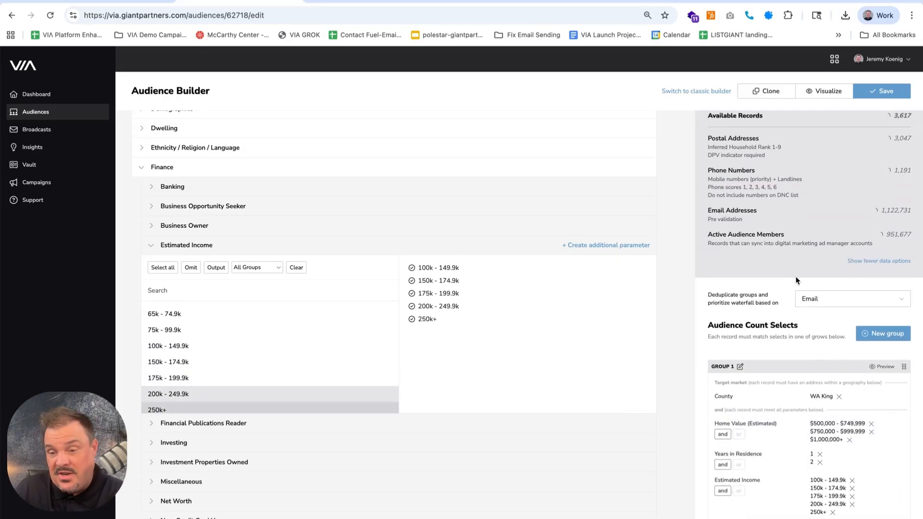
scroll(795, 276, up, 2)
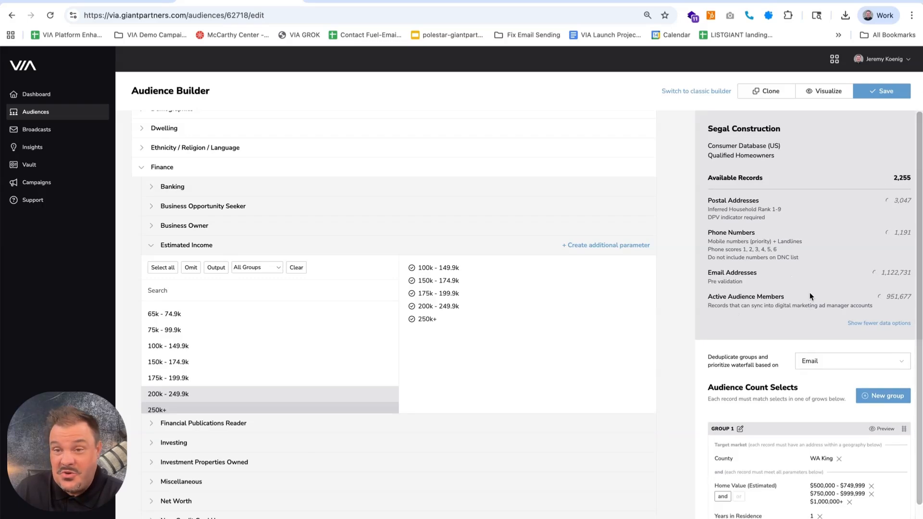
scroll(829, 471, down, 1)
click(740, 396)
scroll(740, 390, down, 1)
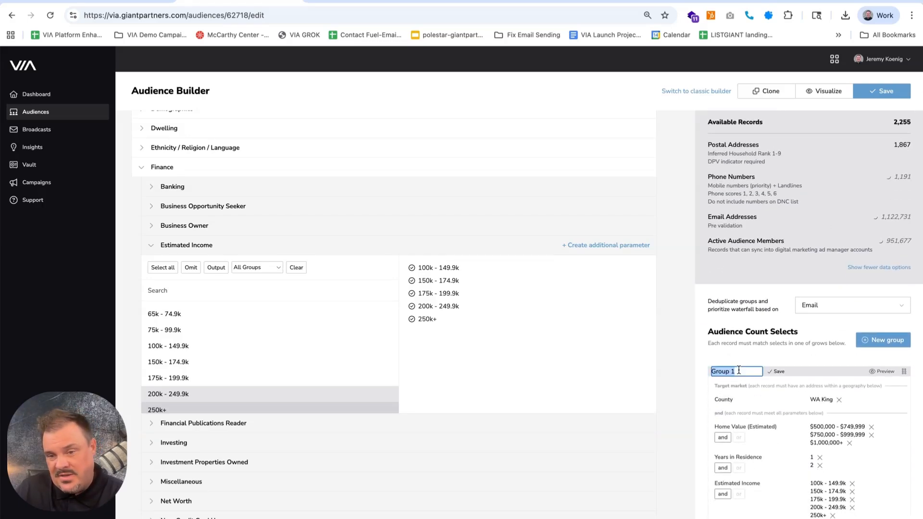
text(King County)
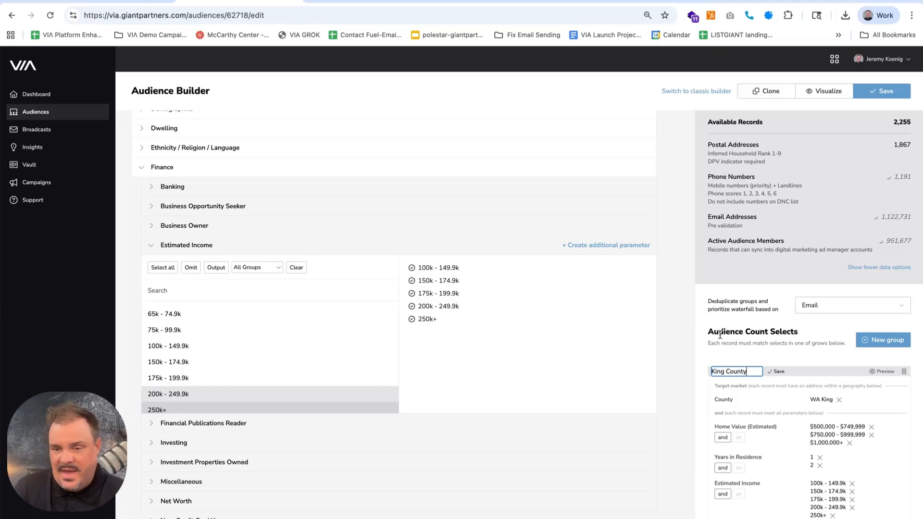
key(Return)
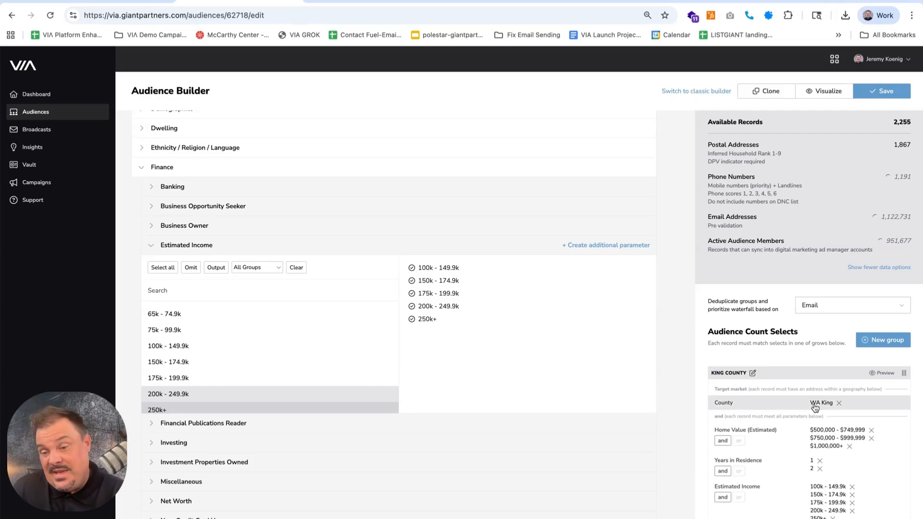
scroll(814, 407, up, 1)
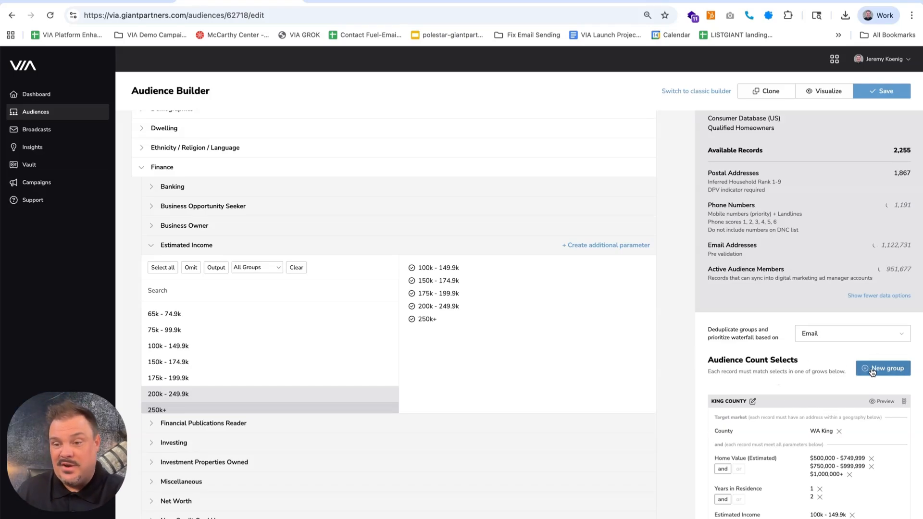
Add a second group below King County in the audience count selects
scroll(823, 356, down, 1)
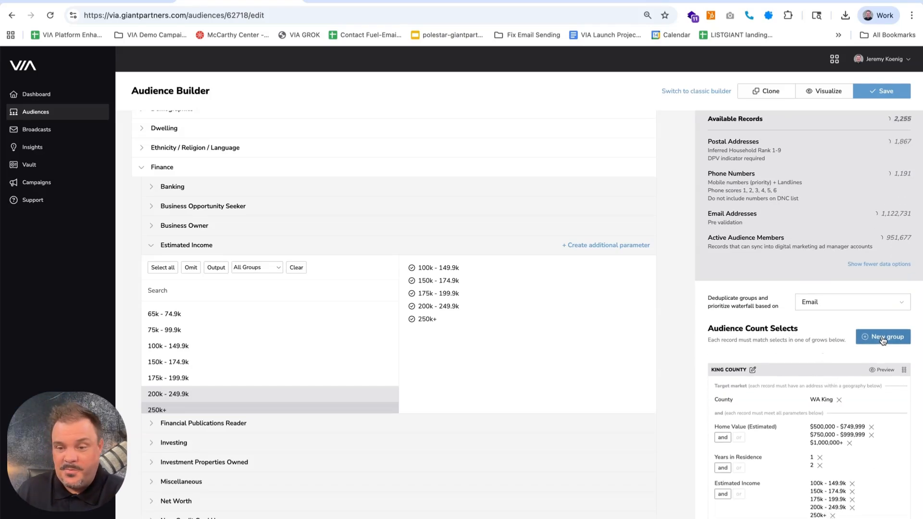
scroll(728, 414, down, 4)
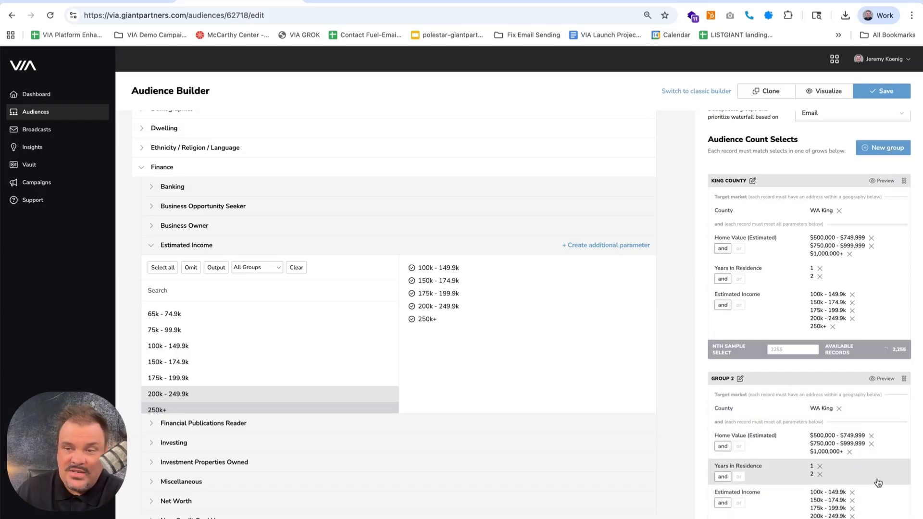
scroll(401, 259, up, 5)
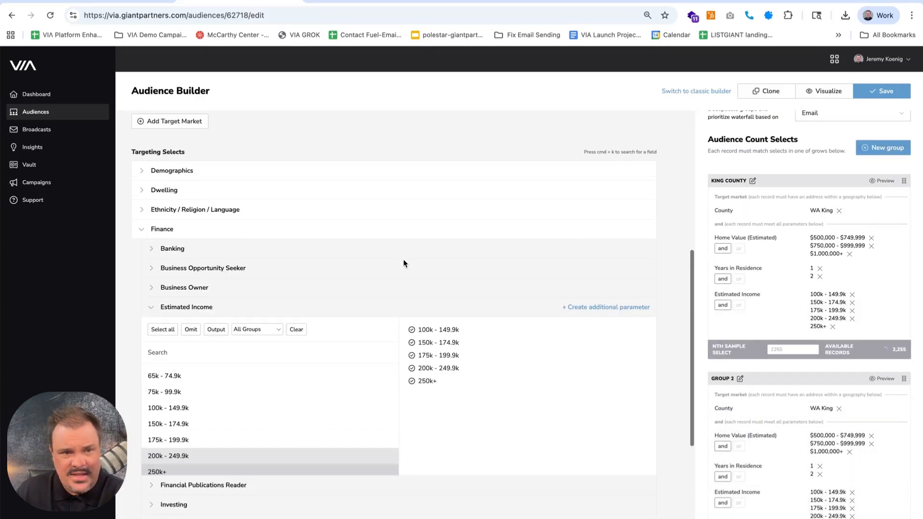
Add a second target market geography and select the metropolitan statistical area Portland-Salem, OR-WA CMSA
scroll(222, 330, up, 1)
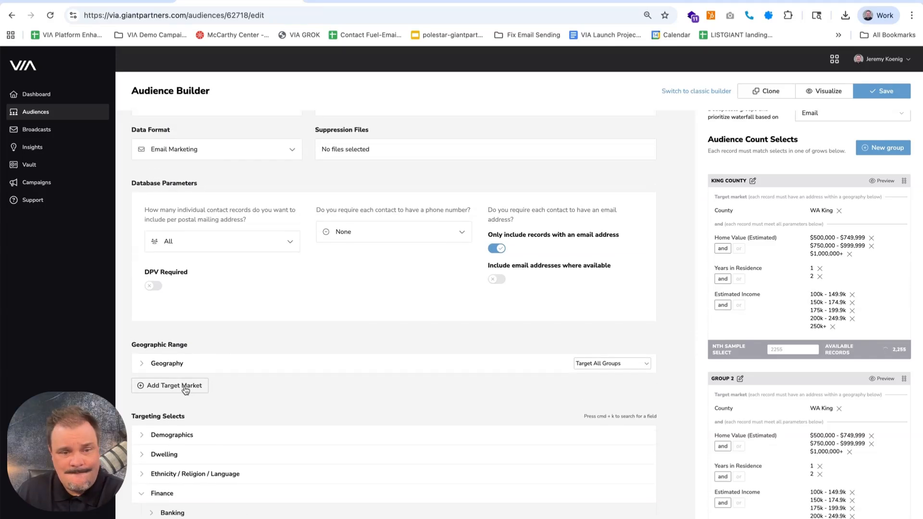
click(185, 389)
click(240, 392)
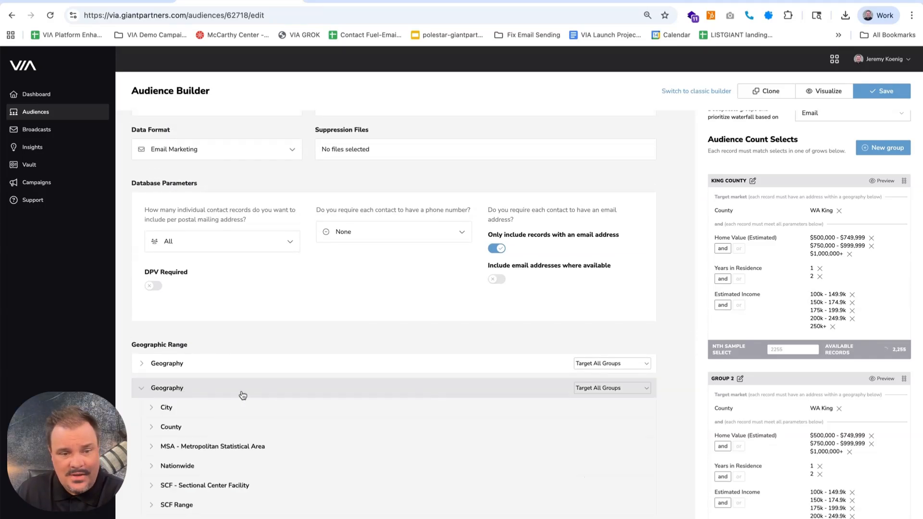
click(195, 447)
scroll(222, 288, down, 4)
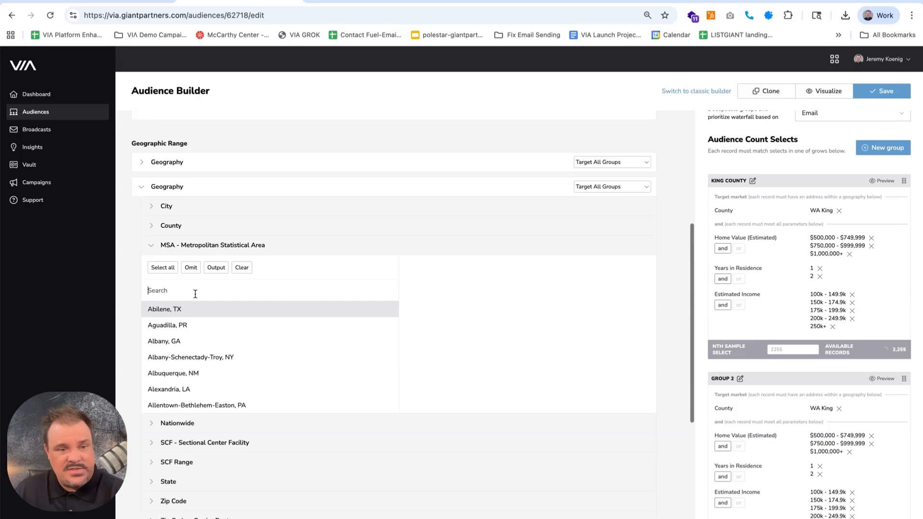
text(portland)
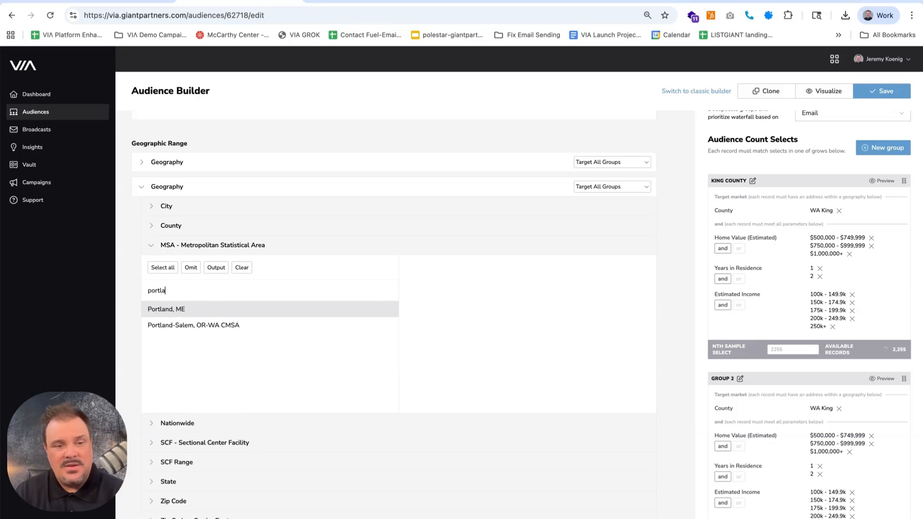
click(194, 330)
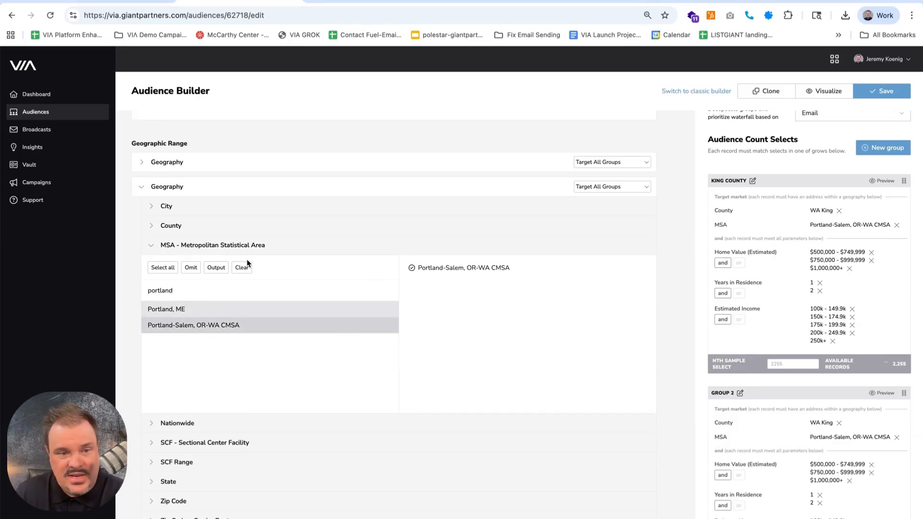
Assign the second geography to Group 2 only and the first geography to King County only
click(628, 187)
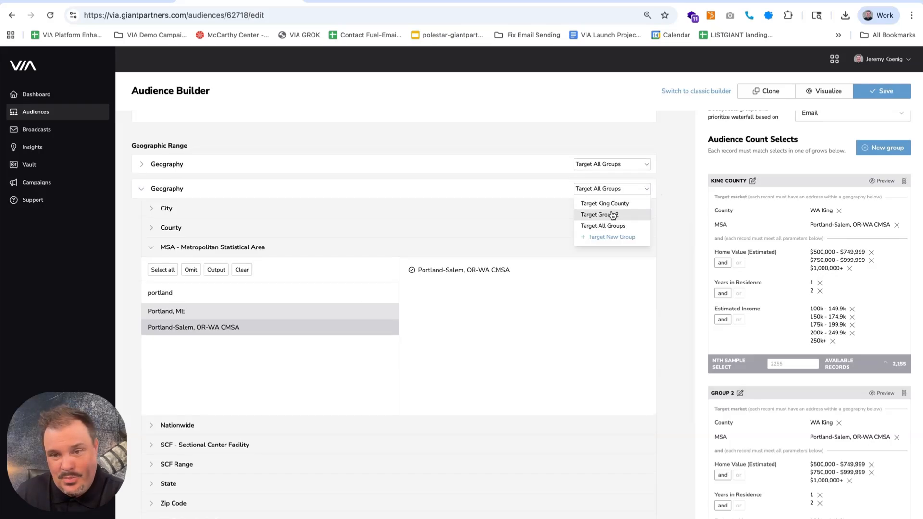
click(610, 217)
click(608, 166)
click(605, 178)
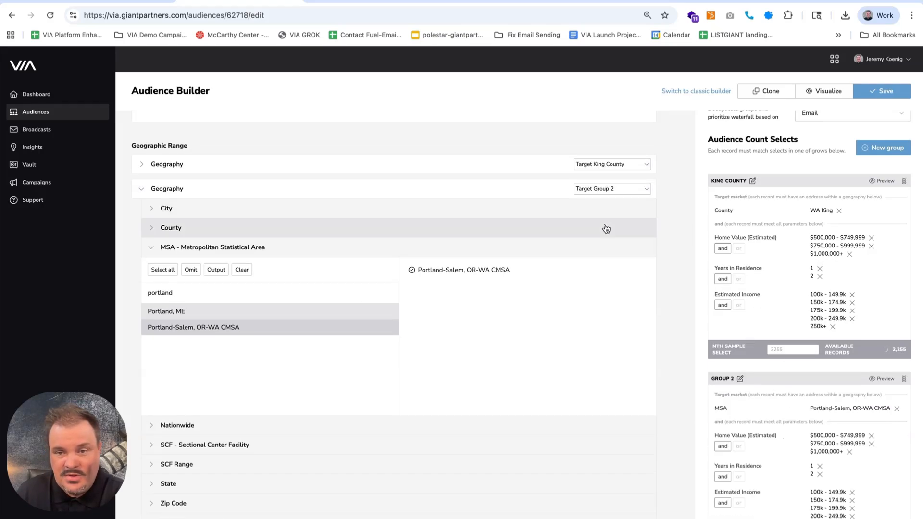
Rename Group 2 in the audience count selects as "Portland"
click(738, 379)
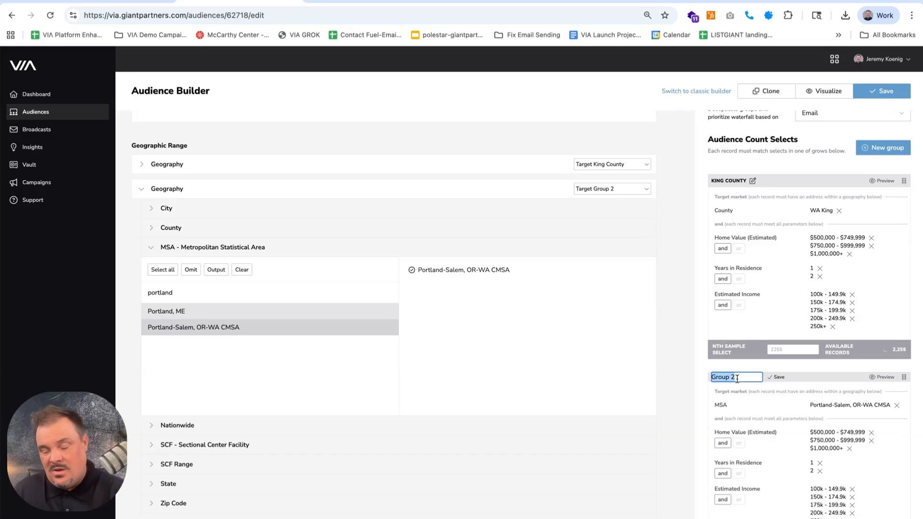
text(P)
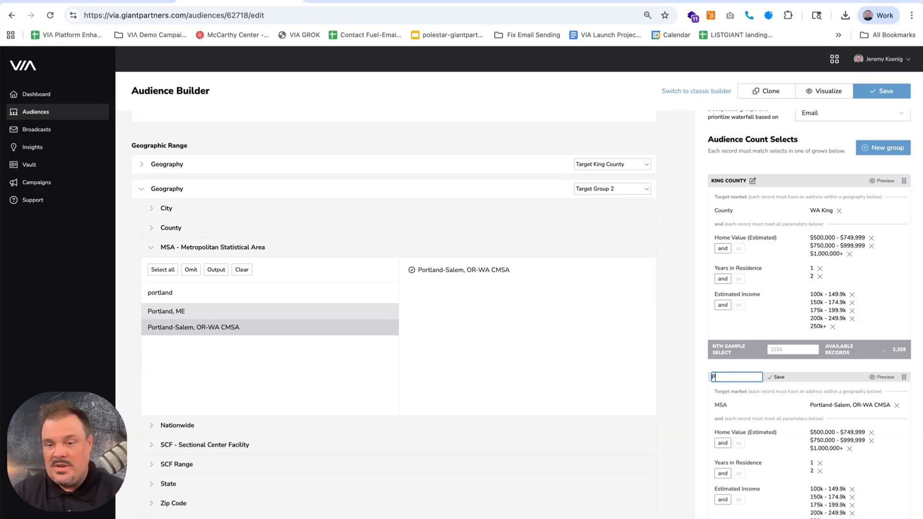
key(Return)
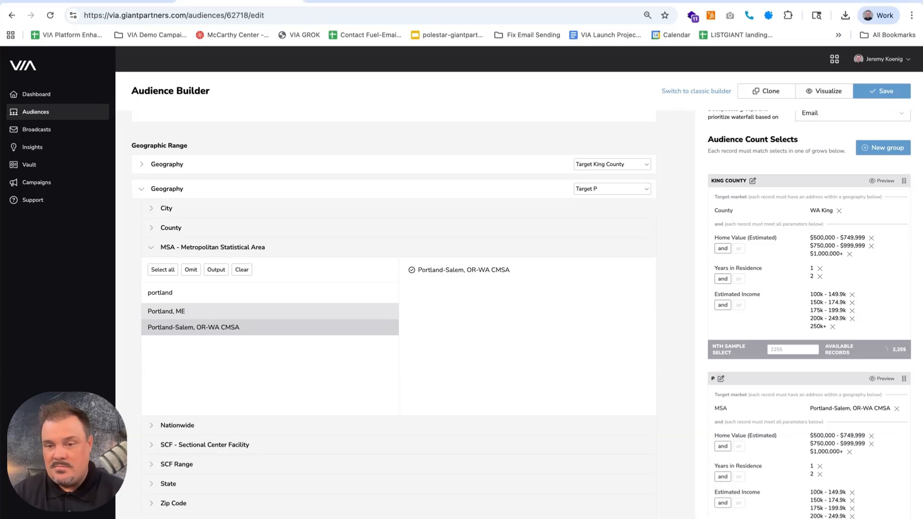
click(720, 380)
text(Portland)
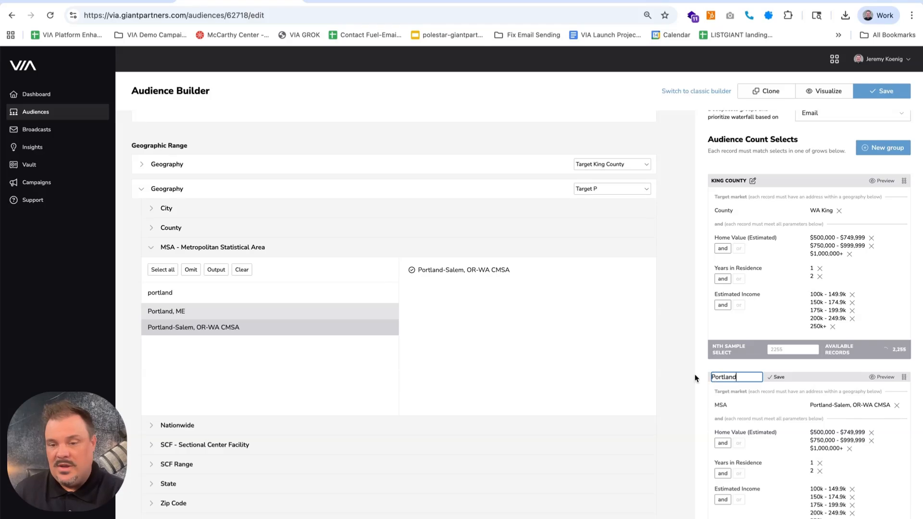
click(697, 377)
Add a second Estimated Income parameter with the range 250k+ and restrict it to the Portland group
scroll(360, 377, down, 10)
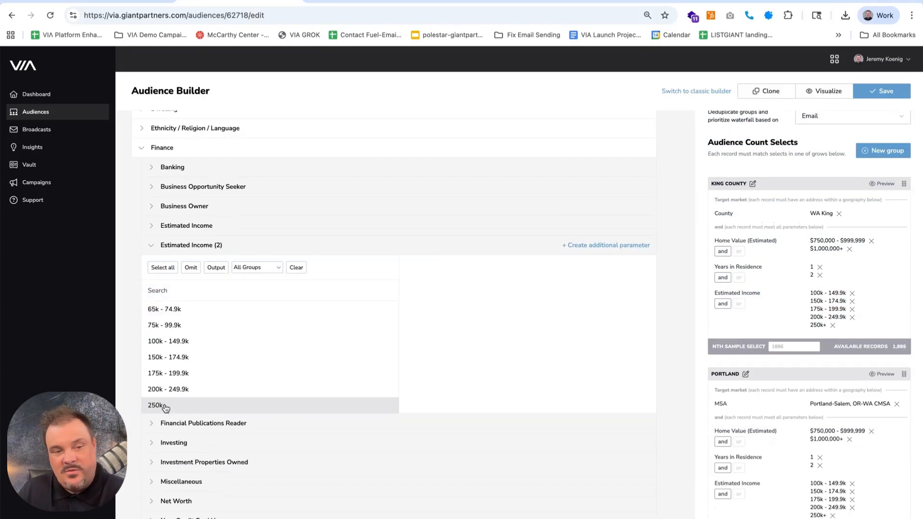
click(164, 406)
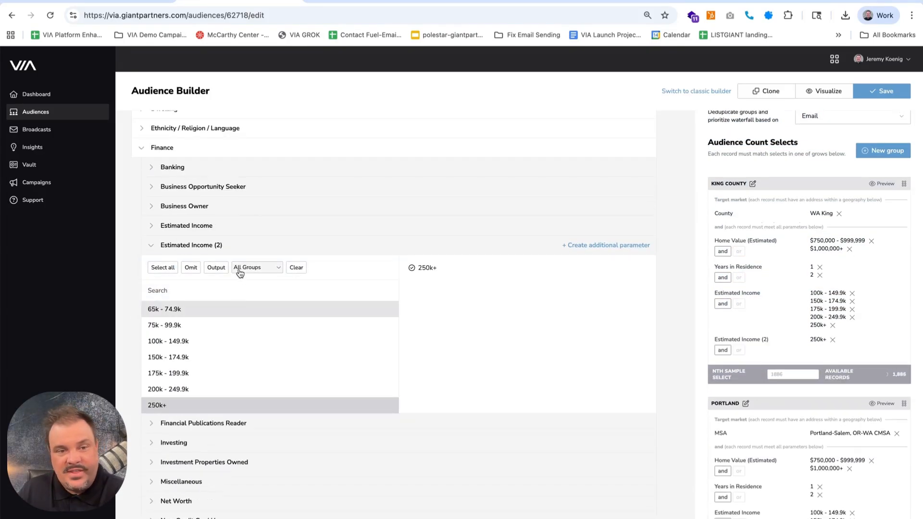
click(248, 267)
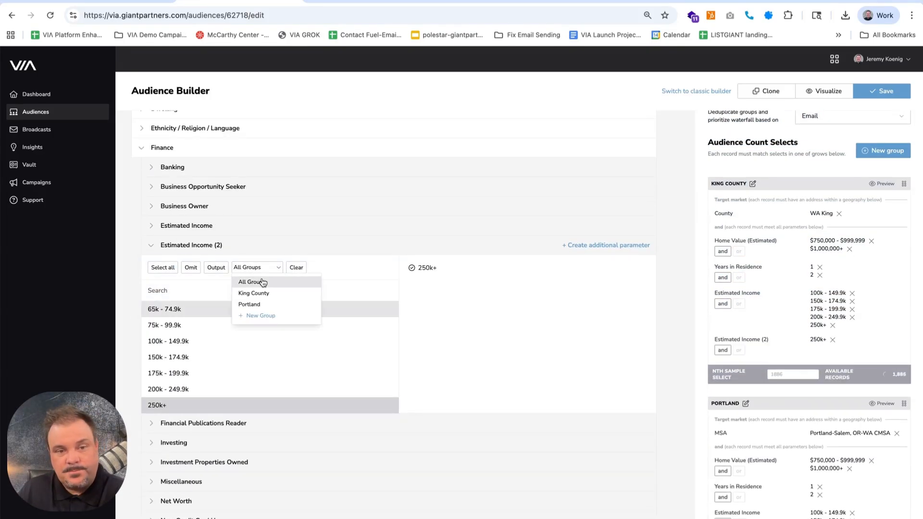
click(260, 304)
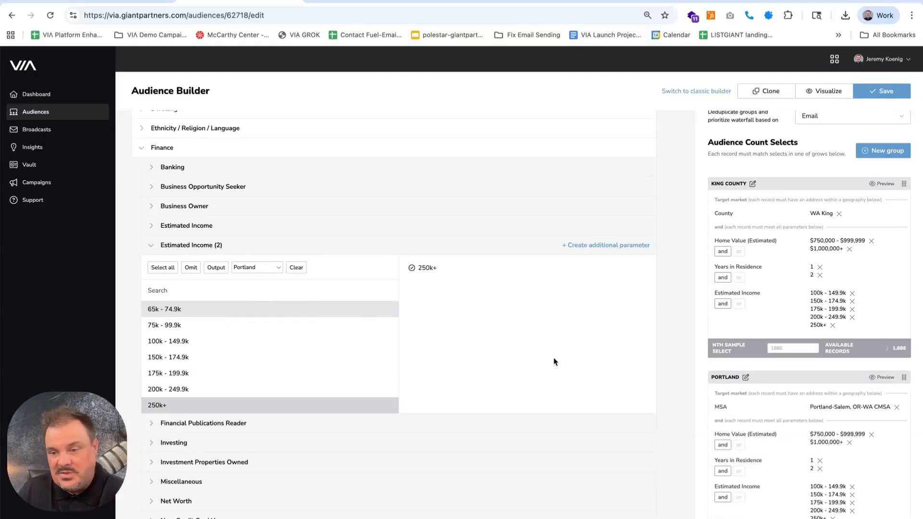
Review the Estimated Income criteria and compare the selects and available records of the King County and Portland groups
click(775, 315)
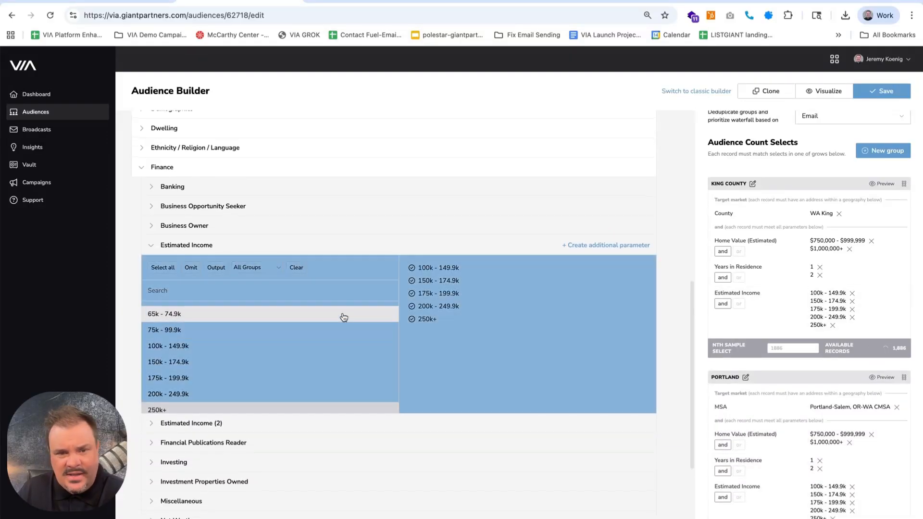
scroll(824, 484, down, 1)
scroll(828, 477, up, 1)
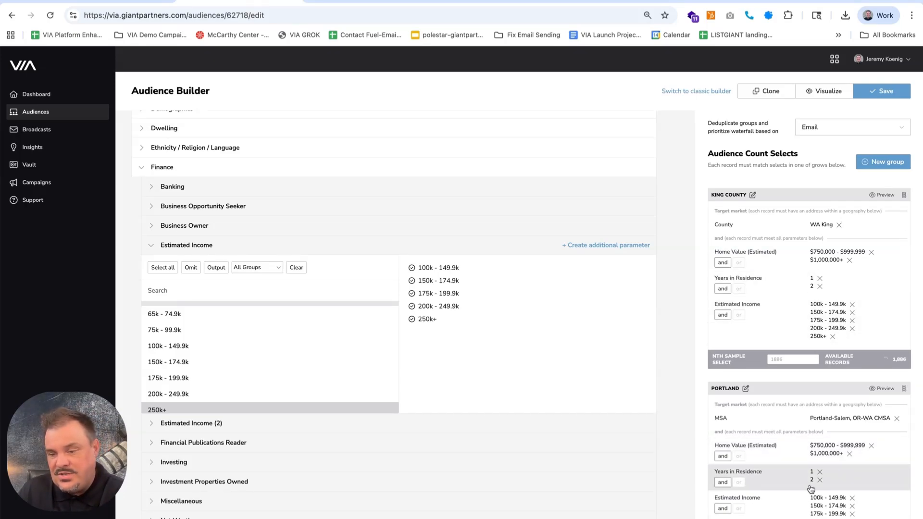
scroll(849, 311, down, 1)
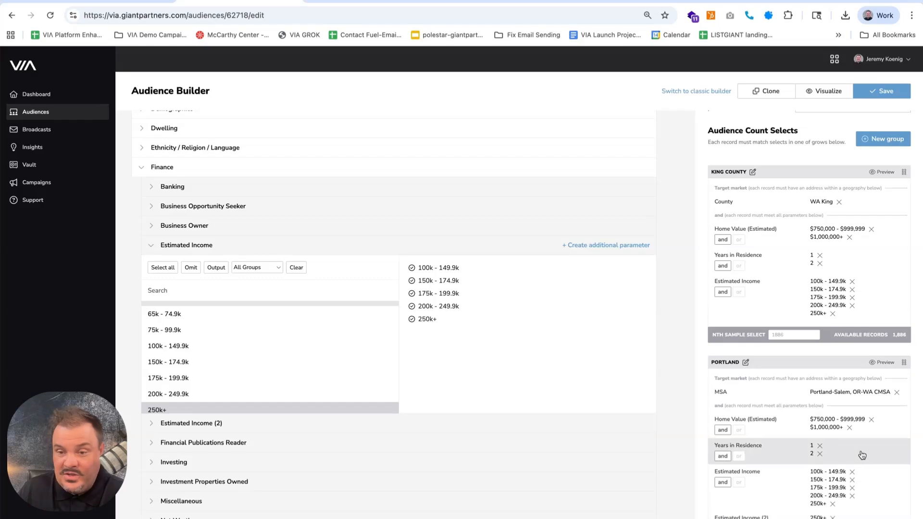
scroll(860, 454, down, 1)
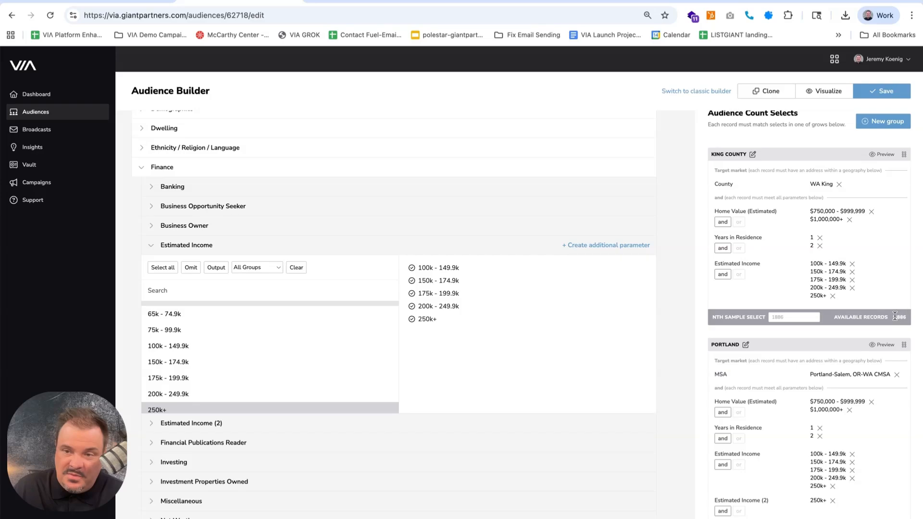
scroll(866, 286, up, 1)
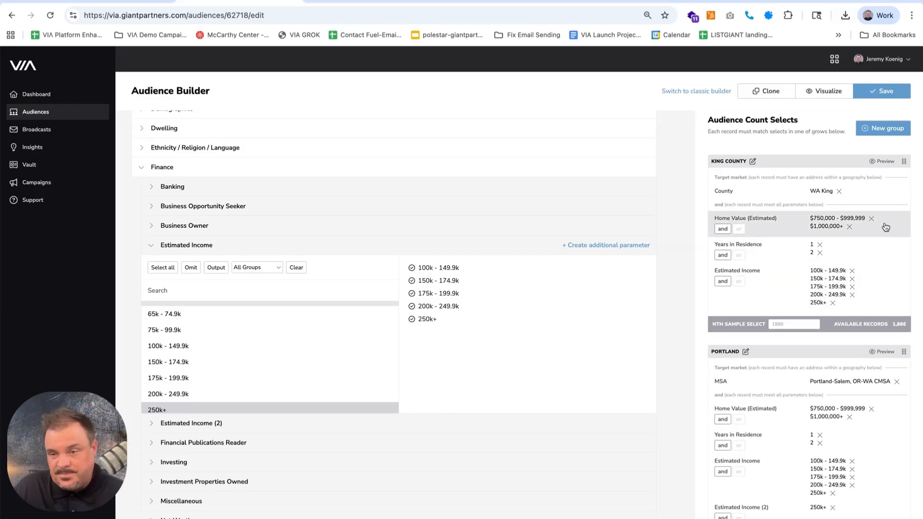
Add the estimated home values $350,000 - $399,999, $400,000 - $449,999, $450,000 - $499,999 and $500,000 - $749,999 for all groups
click(785, 229)
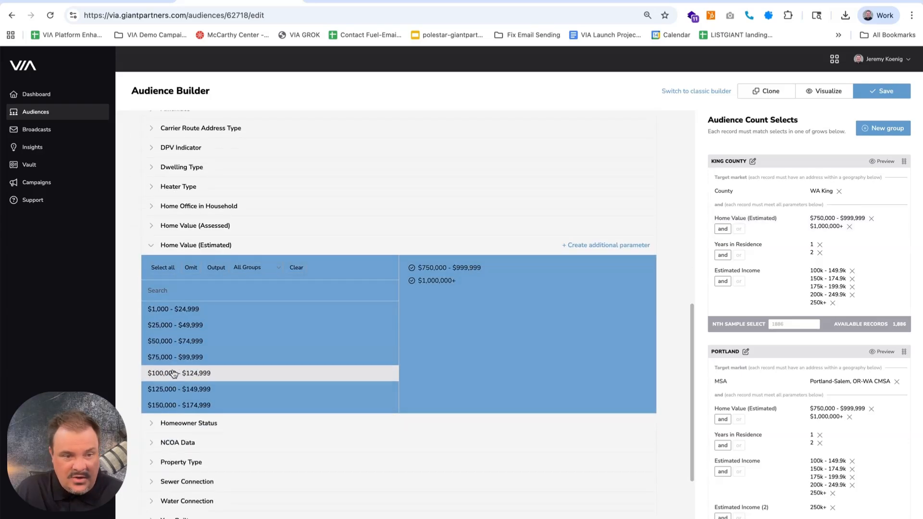
scroll(176, 371, down, 3)
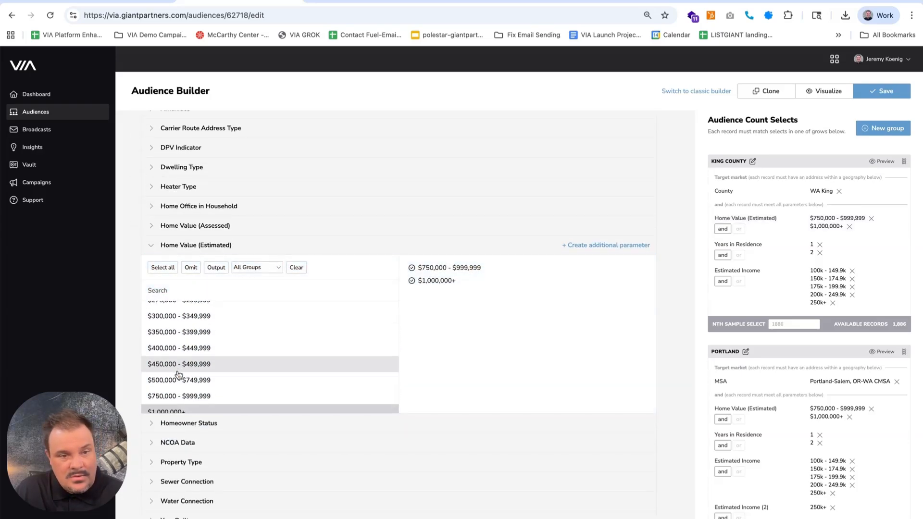
click(184, 381)
click(184, 364)
click(183, 349)
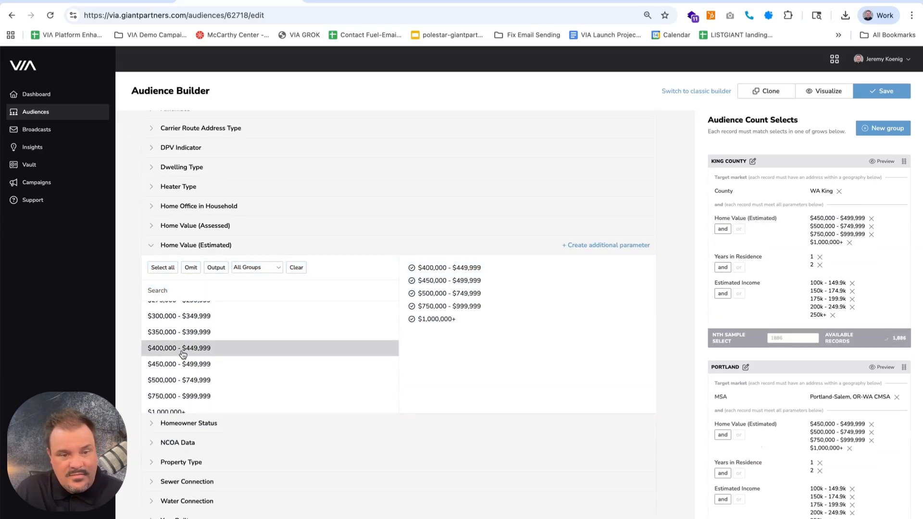
click(182, 334)
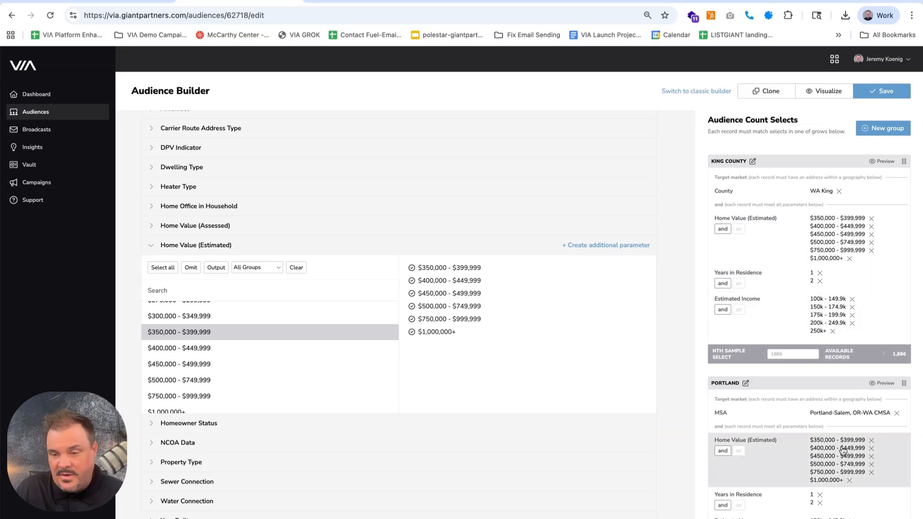
Mark Years in Residence in the Dwelling criteria as an output field for all groups
scroll(841, 454, up, 1)
scroll(843, 449, down, 3)
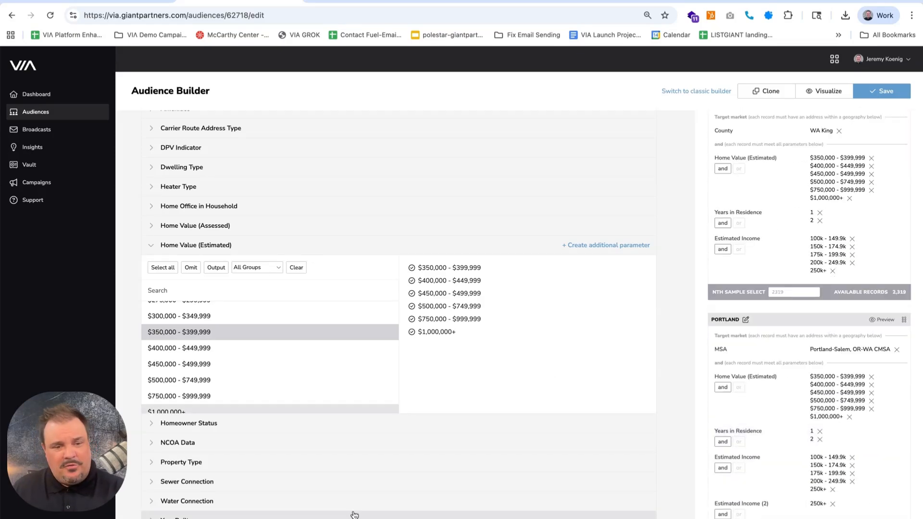
scroll(332, 476, down, 4)
click(163, 361)
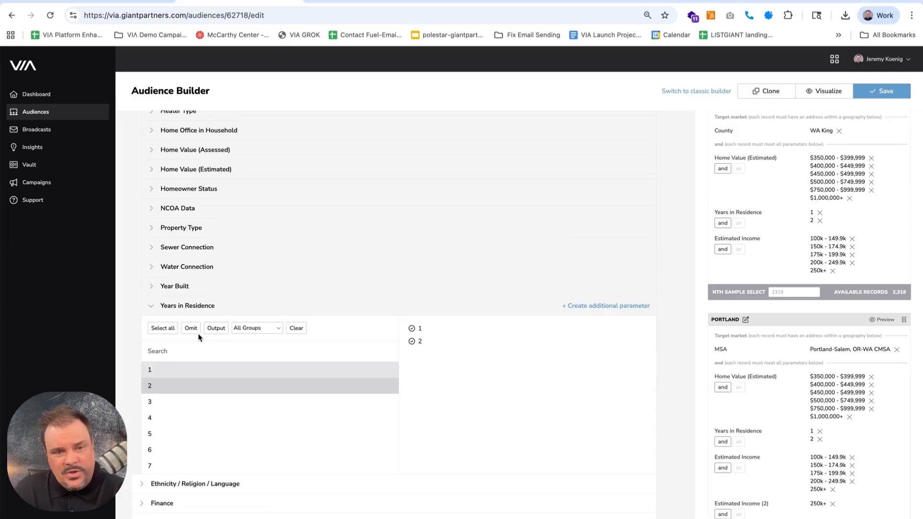
click(216, 327)
Mark Real Estate Investor, Active Investor, Stock Bond Investor and International Investor in the Finance investing criteria as output fields
scroll(199, 365, down, 2)
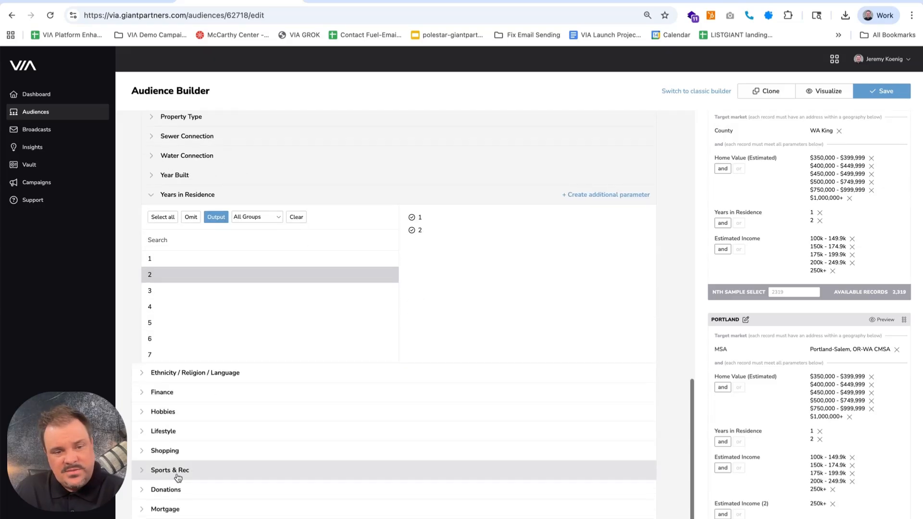
click(147, 402)
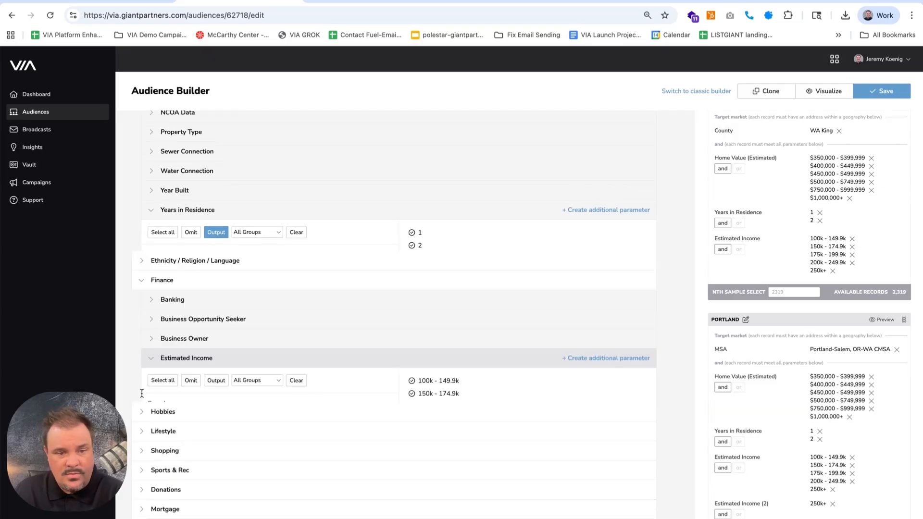
scroll(264, 399, down, 3)
click(173, 421)
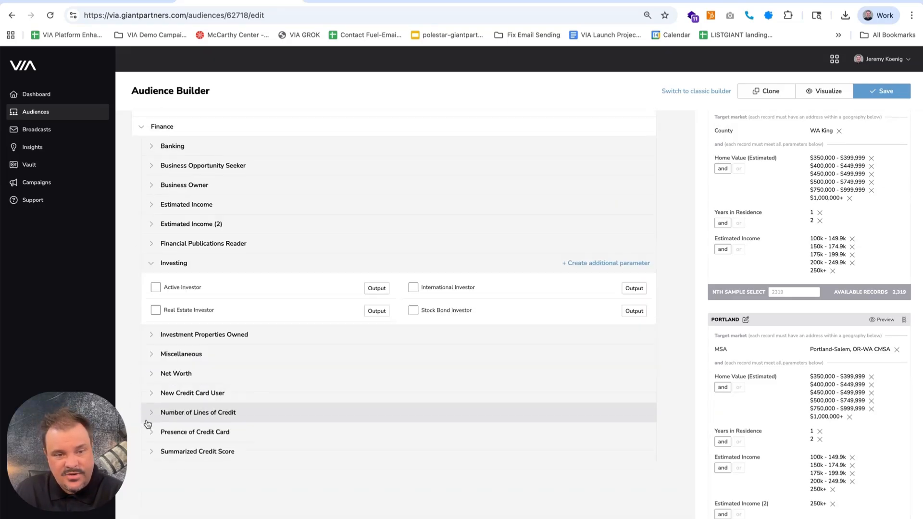
scroll(241, 413, up, 1)
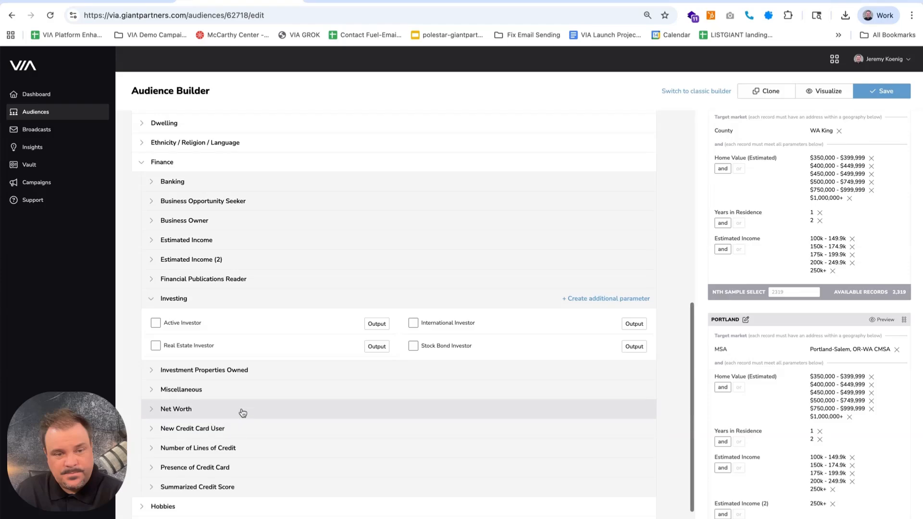
click(372, 349)
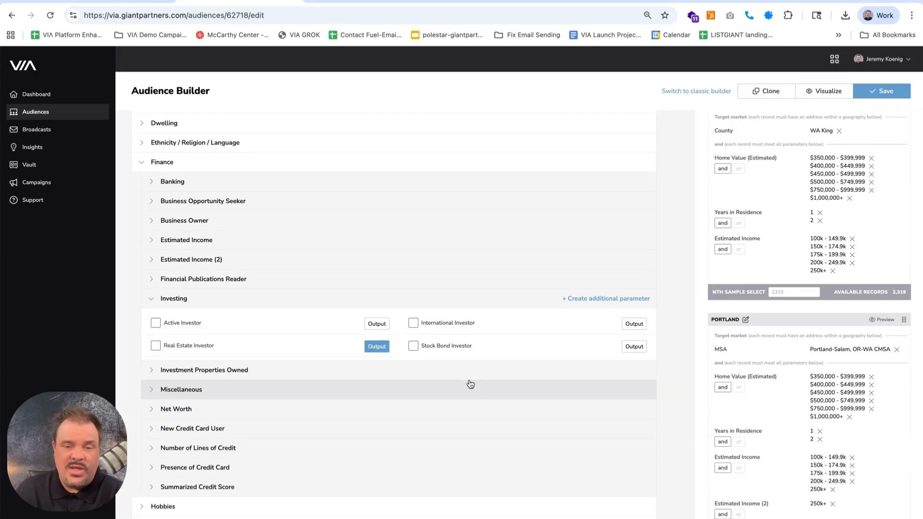
click(378, 325)
click(635, 349)
click(637, 325)
scroll(268, 387, up, 5)
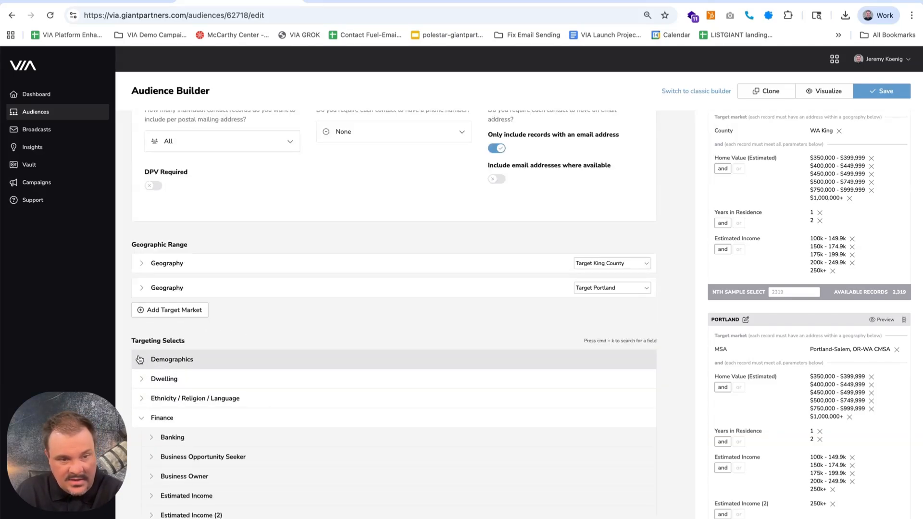
Mark Estimated Age in the Demographics criteria as an output field for all groups
click(139, 359)
scroll(243, 439, down, 4)
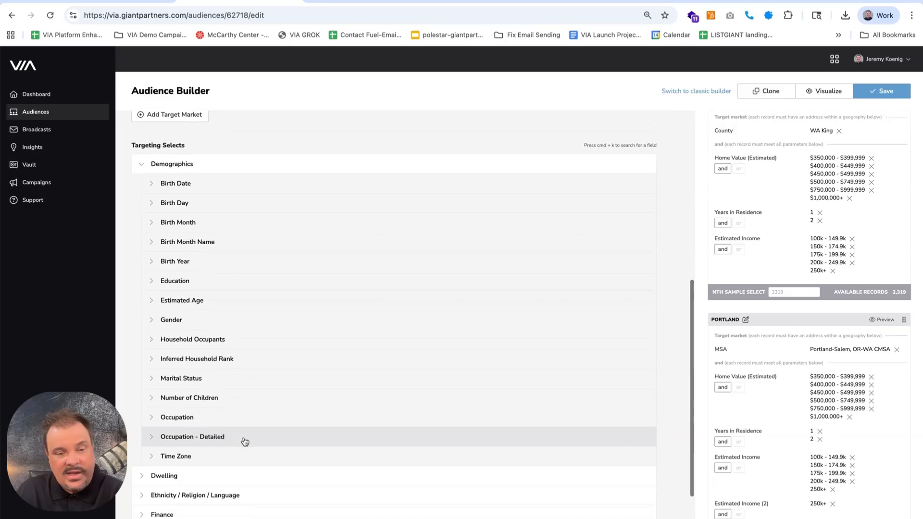
click(176, 300)
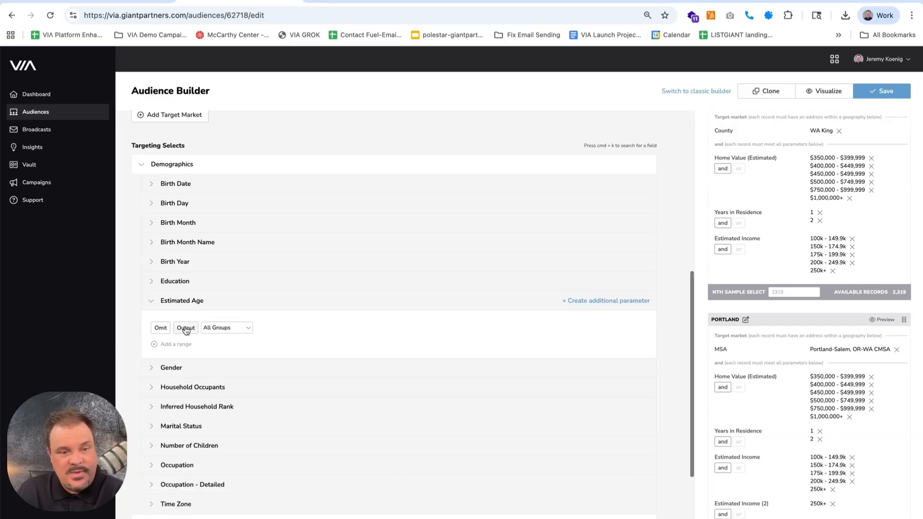
click(197, 327)
Preview the King County group's sample records and examine the contact, dwelling, income, investor and age columns
scroll(868, 375, up, 7)
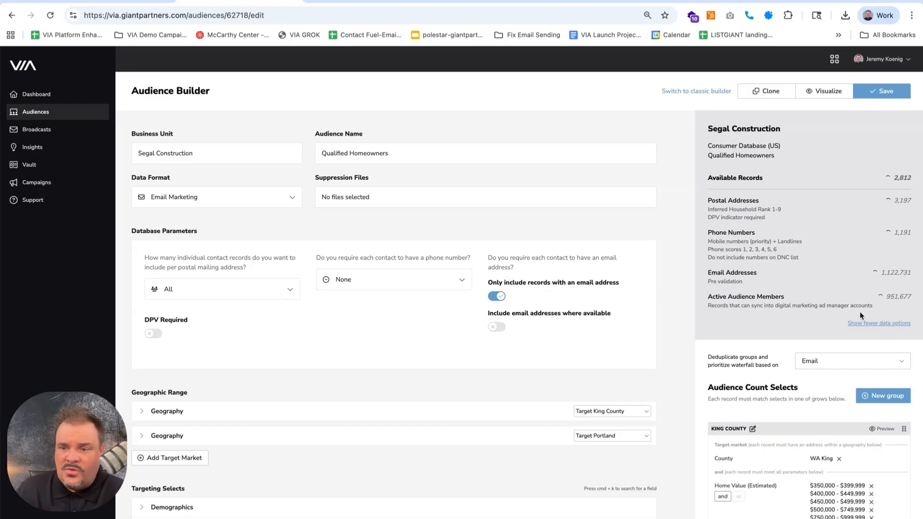
scroll(869, 375, down, 4)
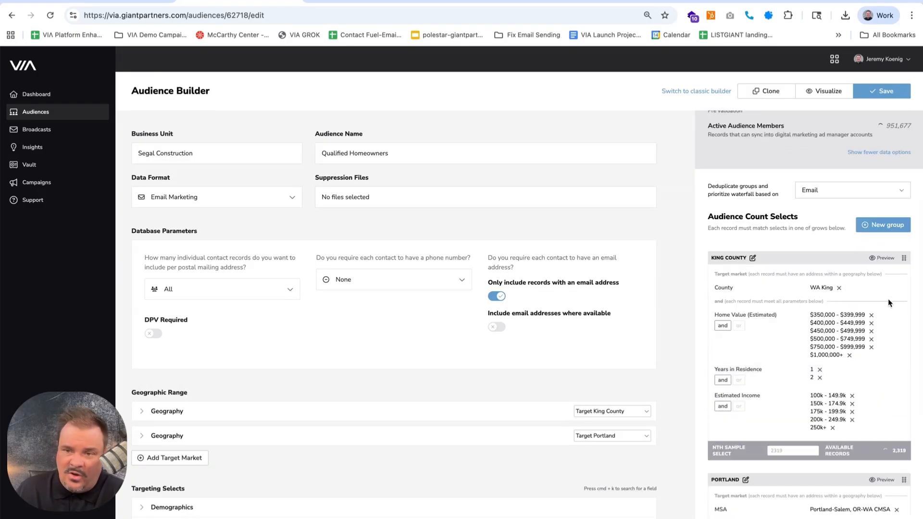
click(879, 260)
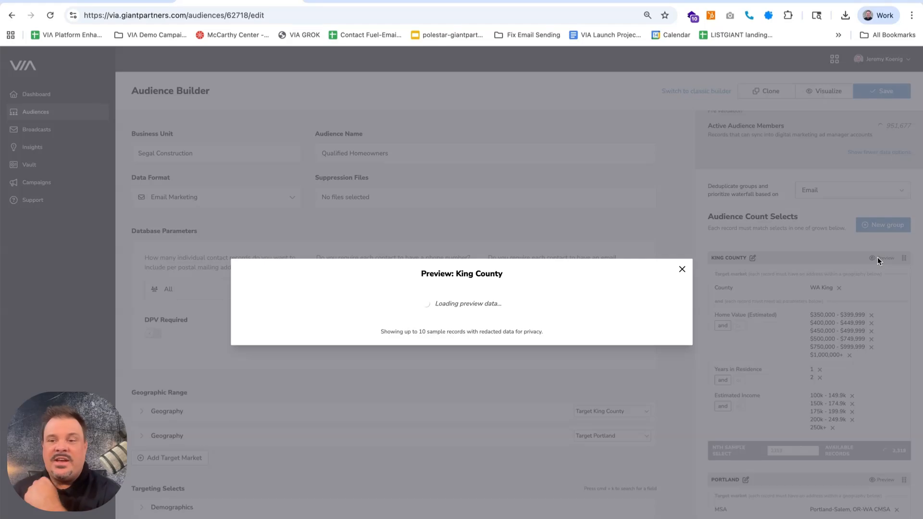
scroll(399, 244, right, 5)
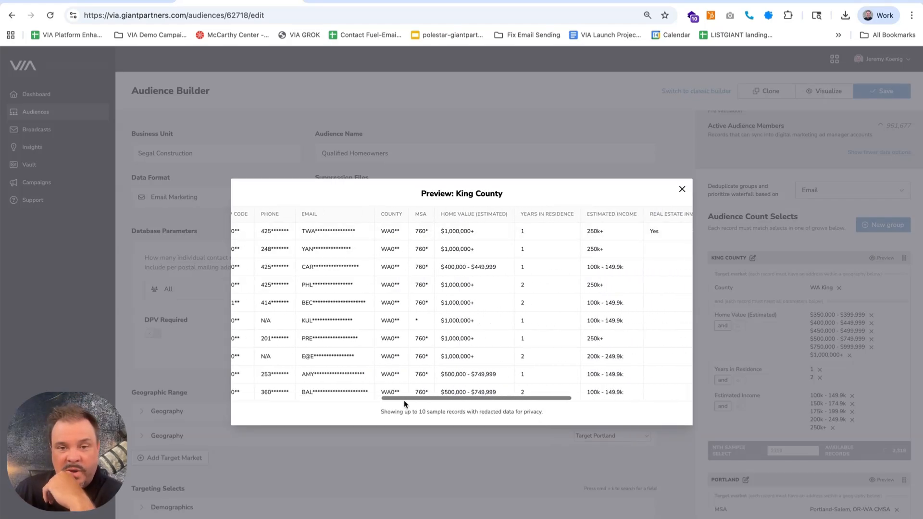
scroll(460, 235, right, 3)
scroll(471, 234, right, 4)
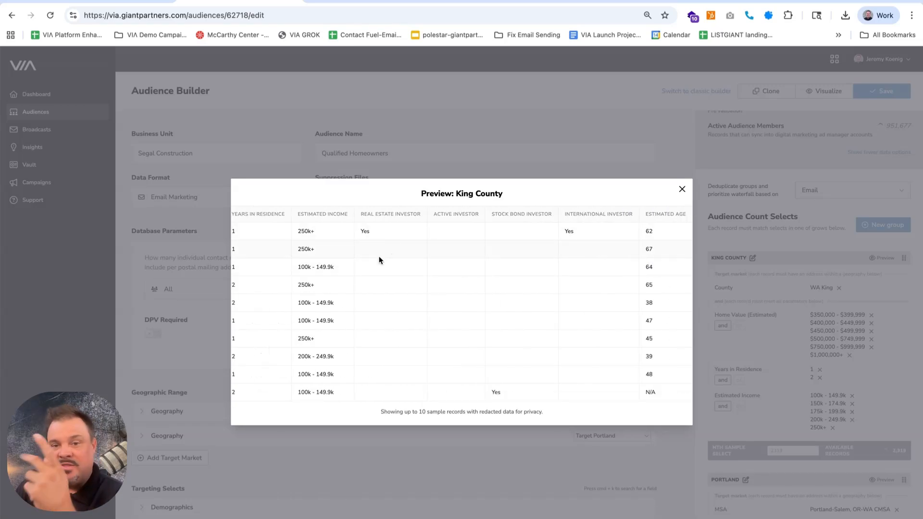
scroll(608, 263, left, 10)
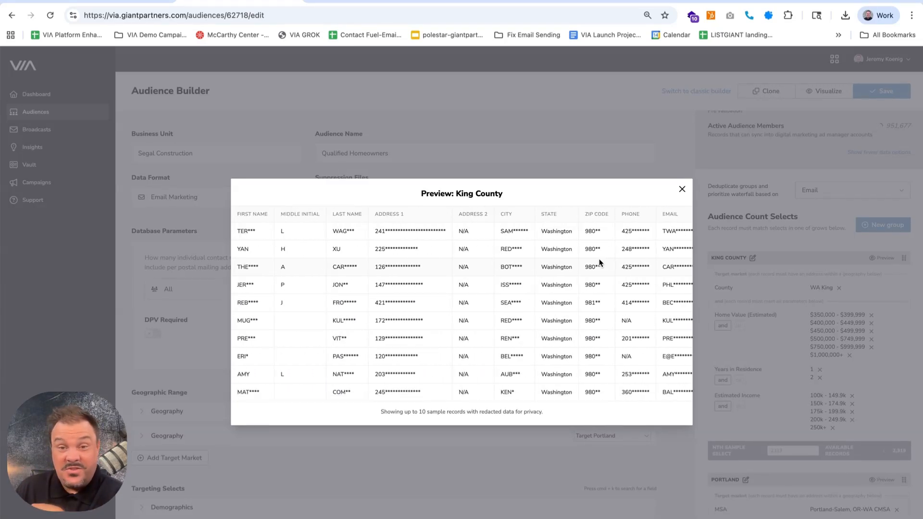
click(681, 192)
Visualize the Qualified Homeowners audience and review its dwelling, finance and estimated age breakdowns
scroll(733, 290, up, 3)
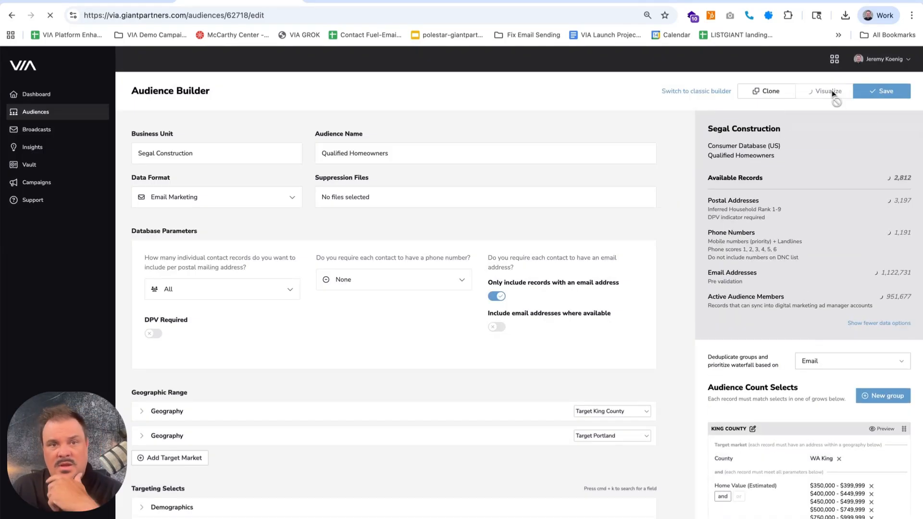
click(832, 92)
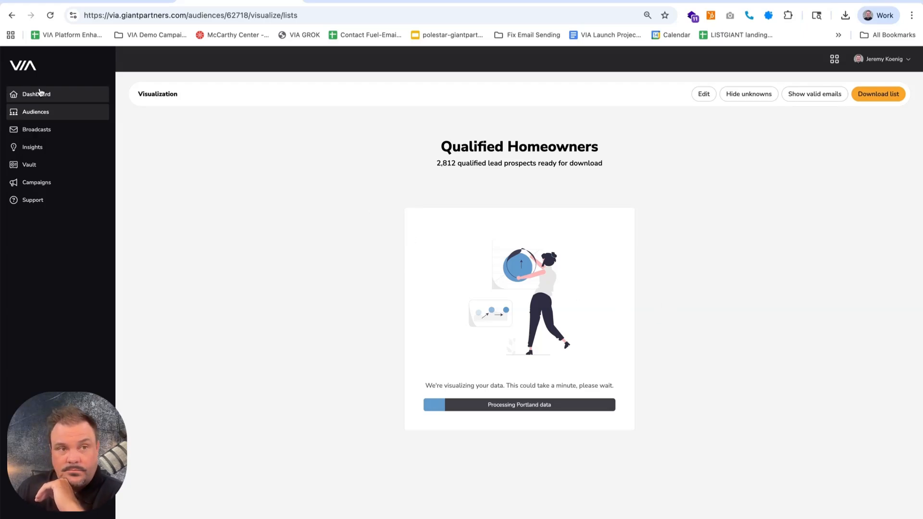
scroll(551, 337, down, 5)
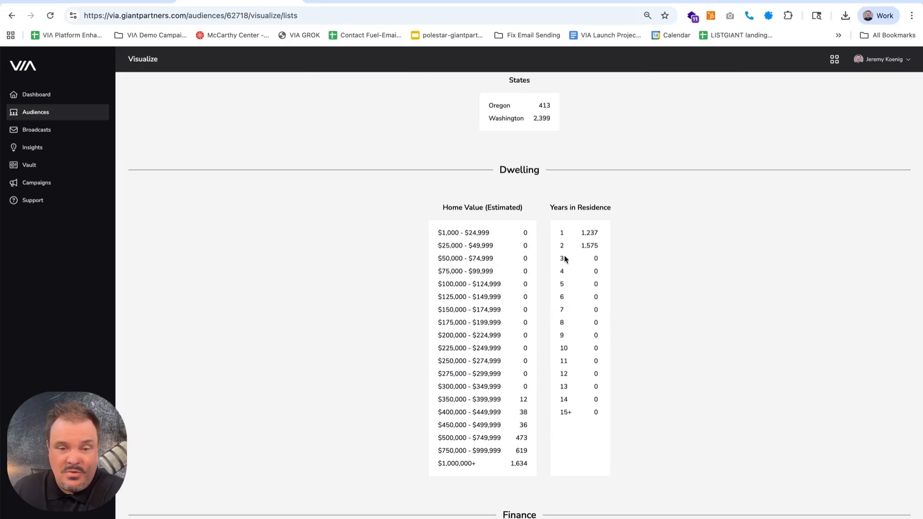
scroll(596, 255, down, 7)
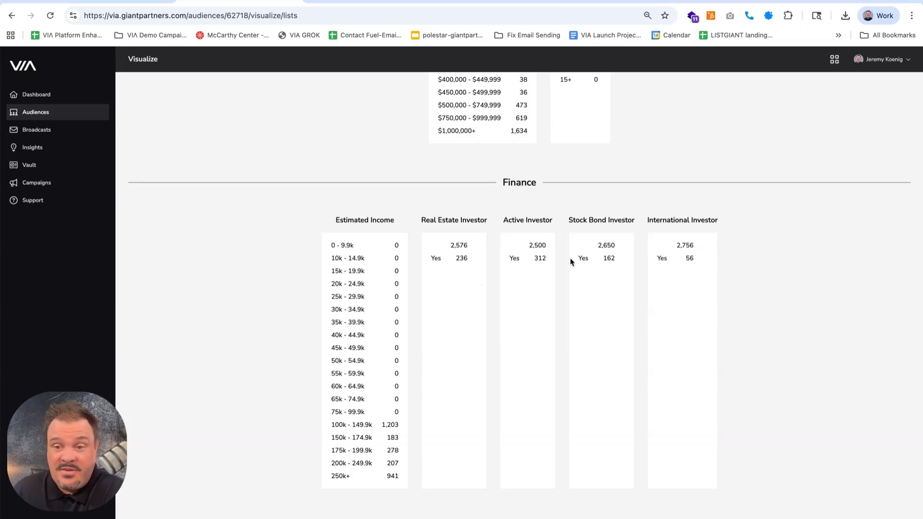
scroll(729, 379, down, 7)
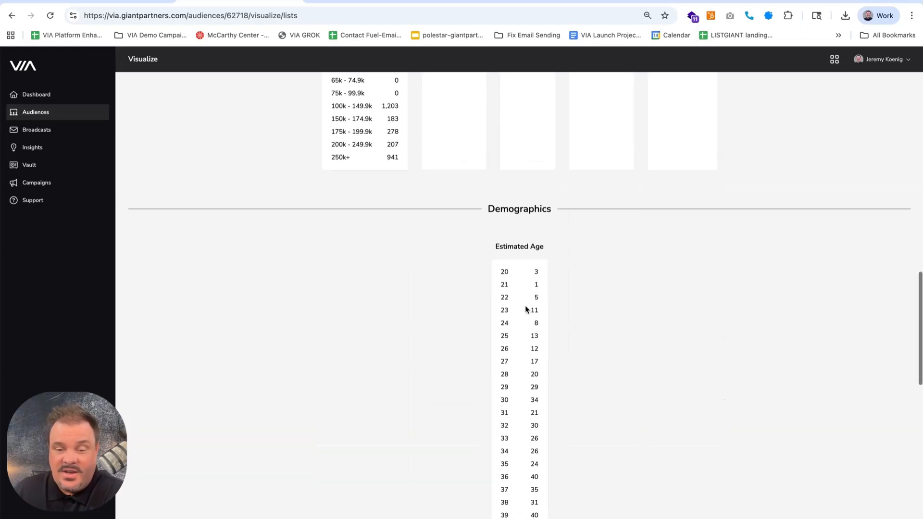
scroll(728, 425, up, 20)
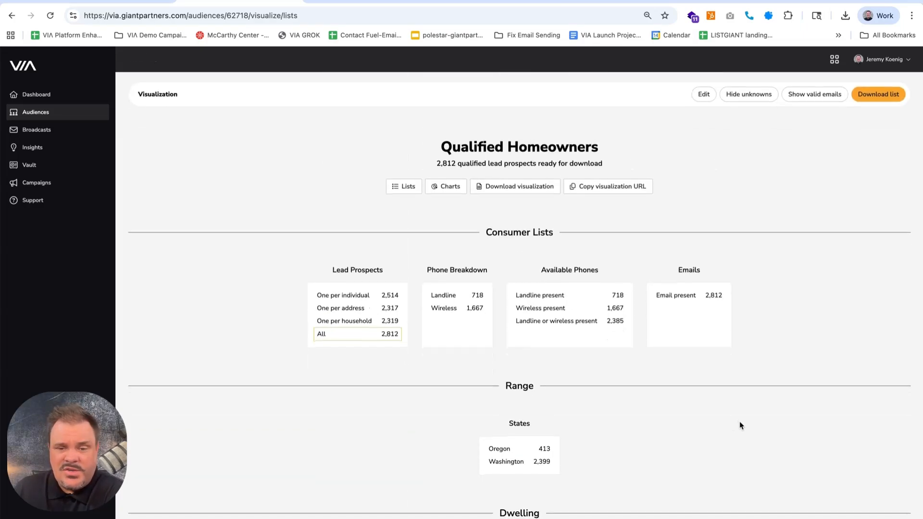
Return to the audience builder and review the record totals and the count selects of both groups
click(12, 15)
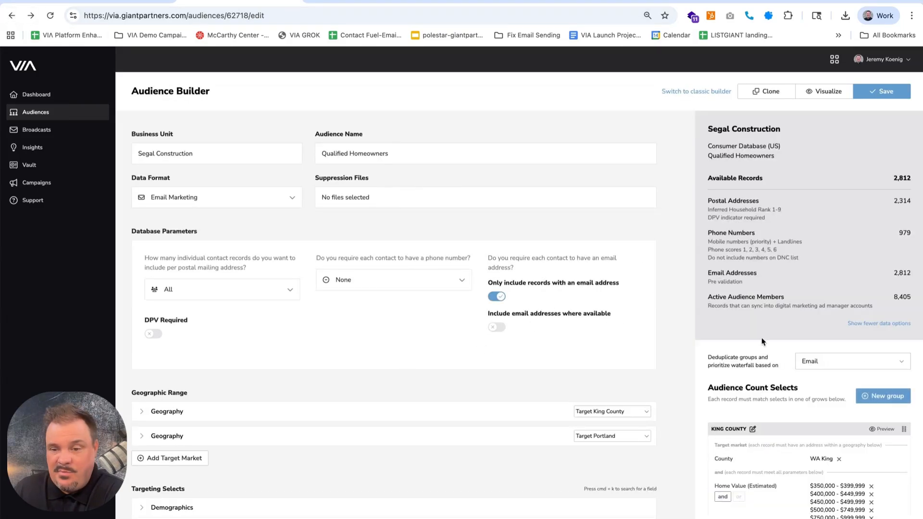
scroll(762, 341, down, 5)
scroll(797, 348, up, 5)
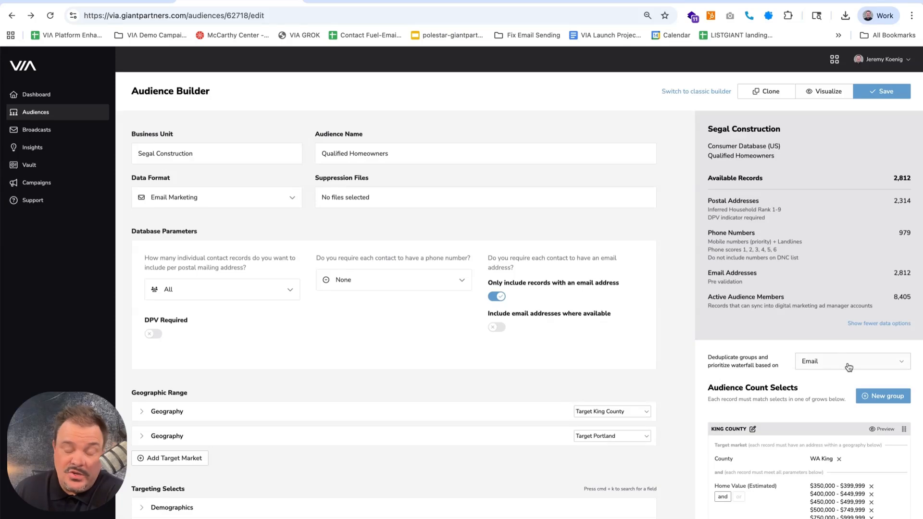
scroll(848, 368, down, 1)
scroll(823, 255, up, 1)
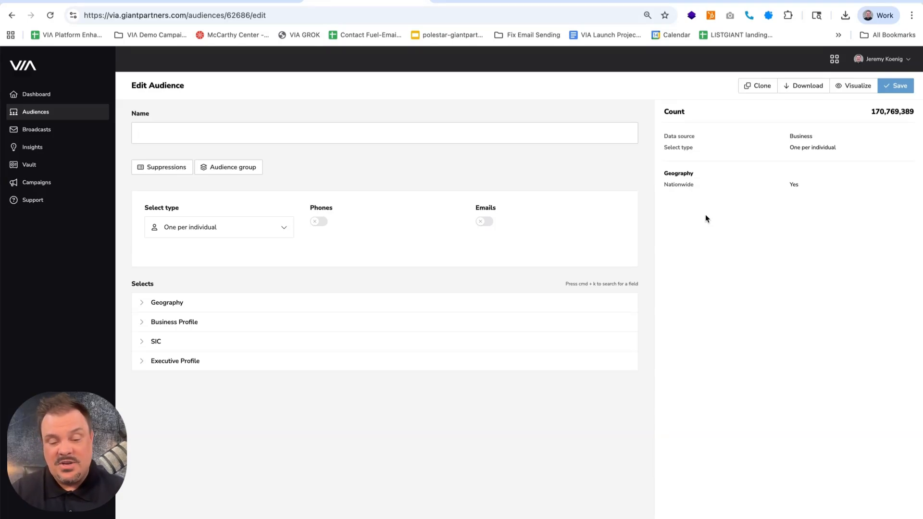
Name the new business audience Segal Construction and set its select type to One per business
text(Segal Construction)
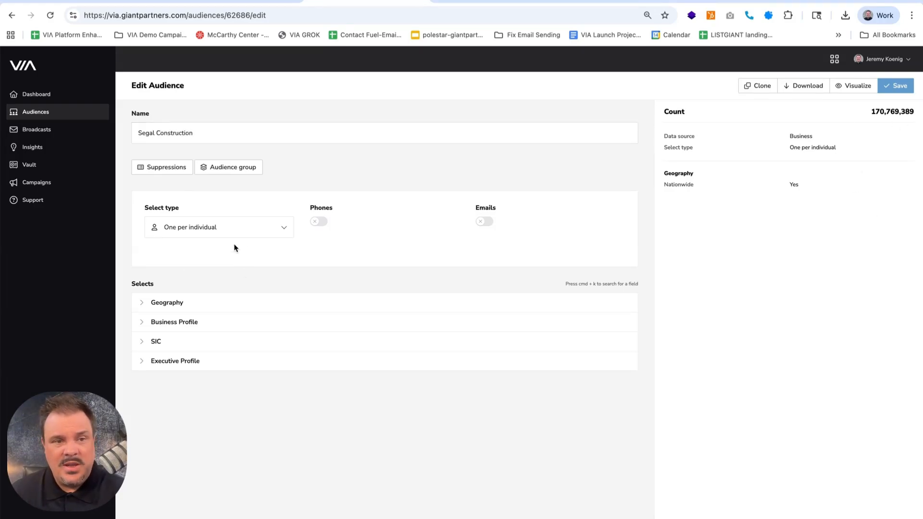
click(282, 230)
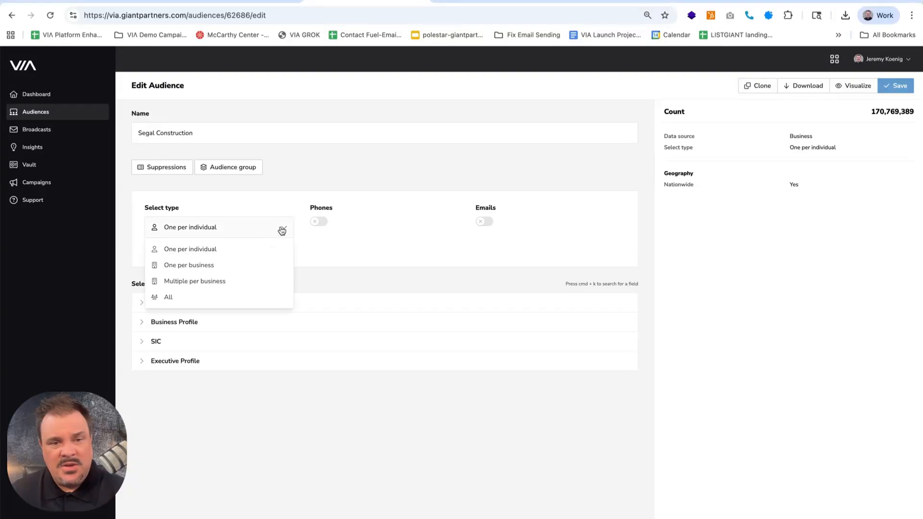
click(203, 270)
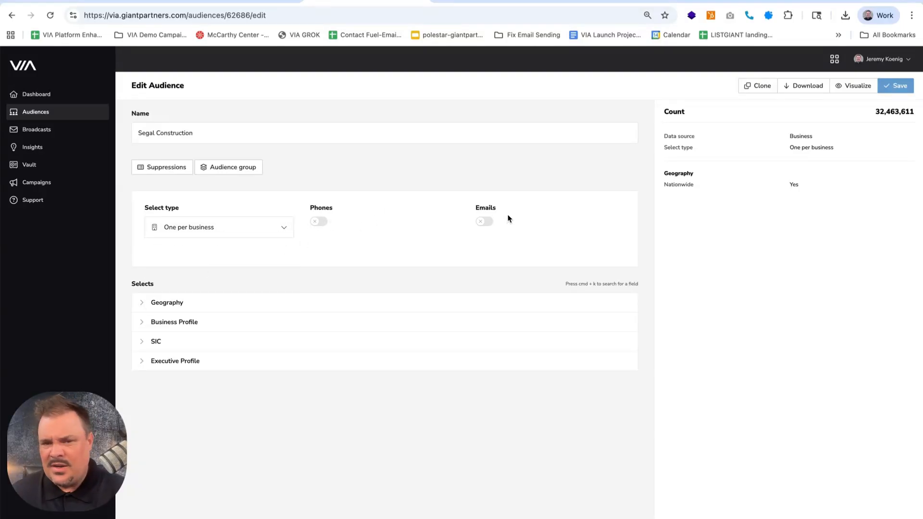
Add the metropolitan statistical area Portland-Salem, OR-WA CMSA to the business audience's geography
click(142, 309)
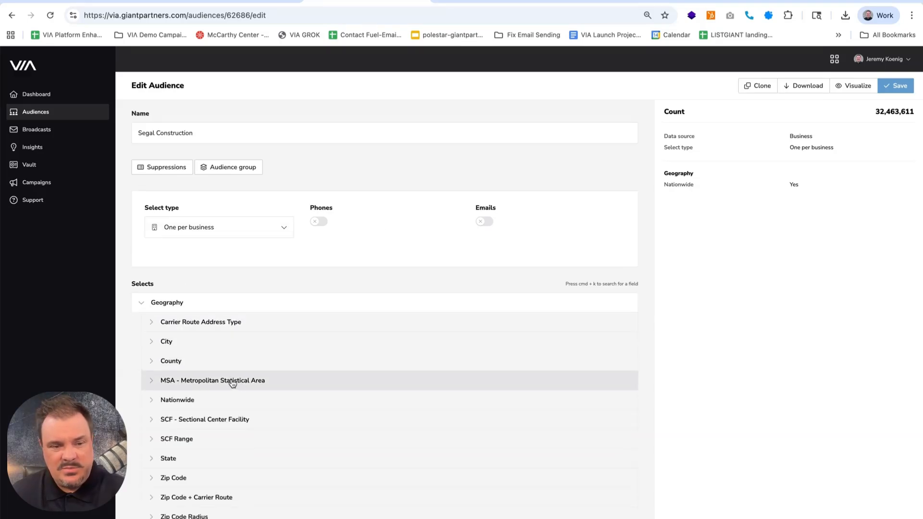
click(167, 383)
scroll(167, 383, down, 3)
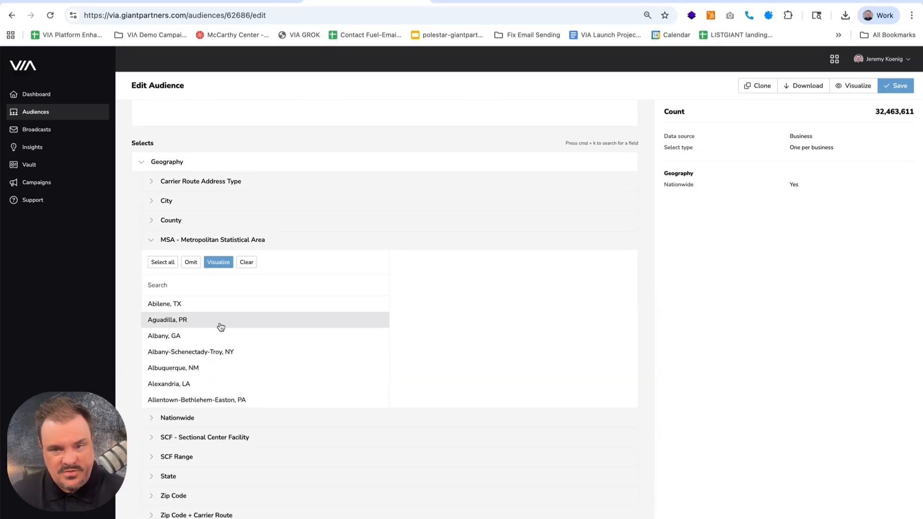
text(portland)
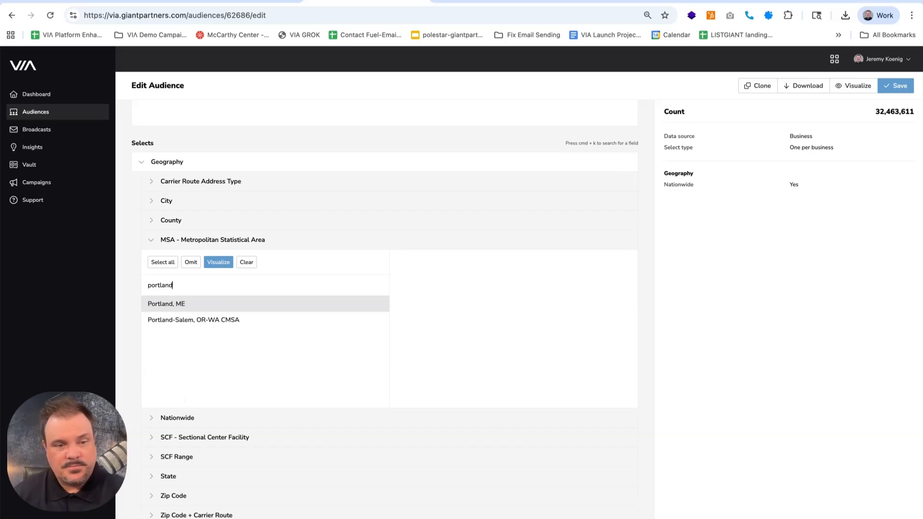
click(179, 320)
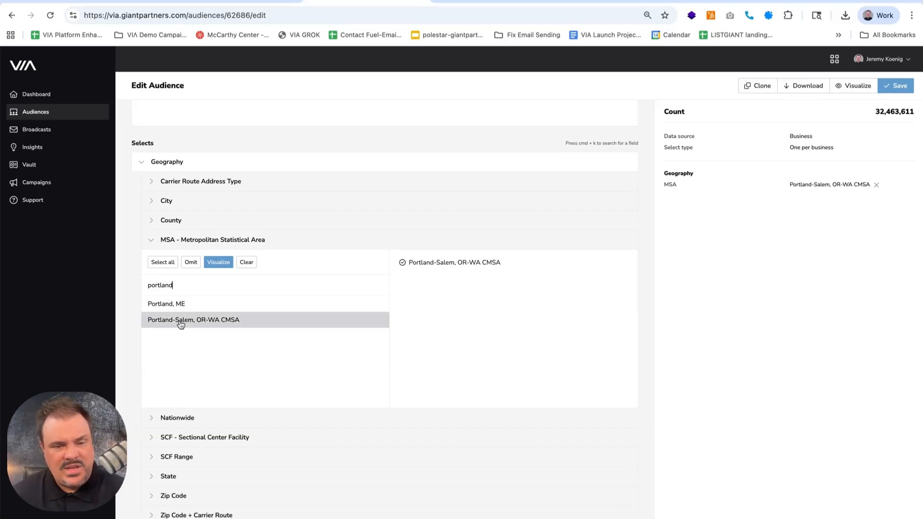
click(163, 242)
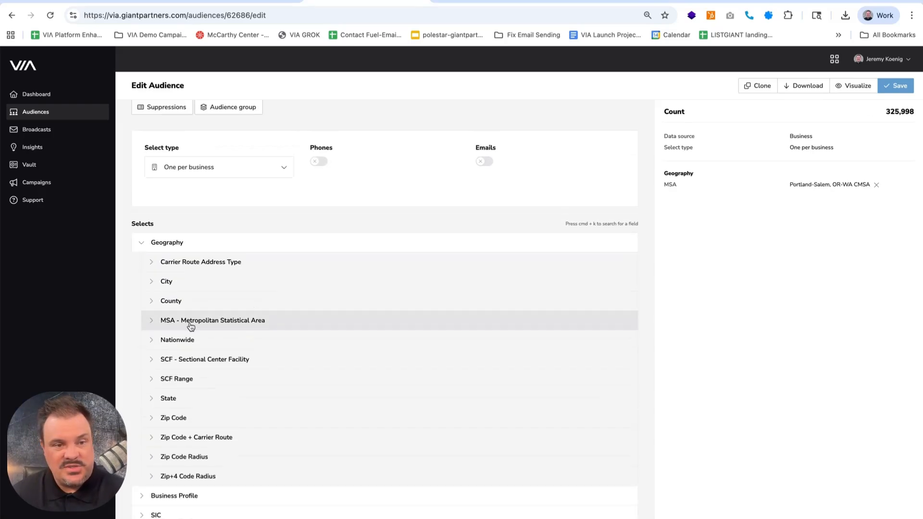
Add the county WA King to the business audience's geography
click(150, 303)
click(165, 285)
text(wa kin)
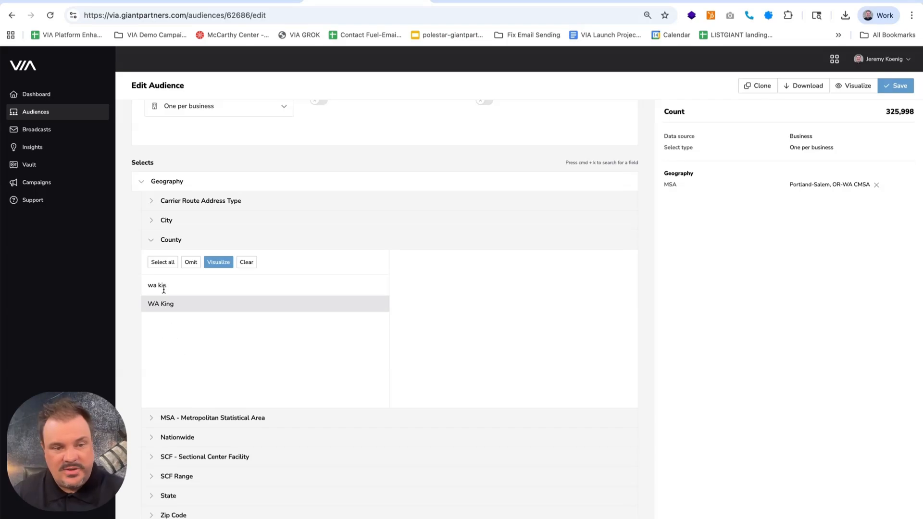
click(166, 305)
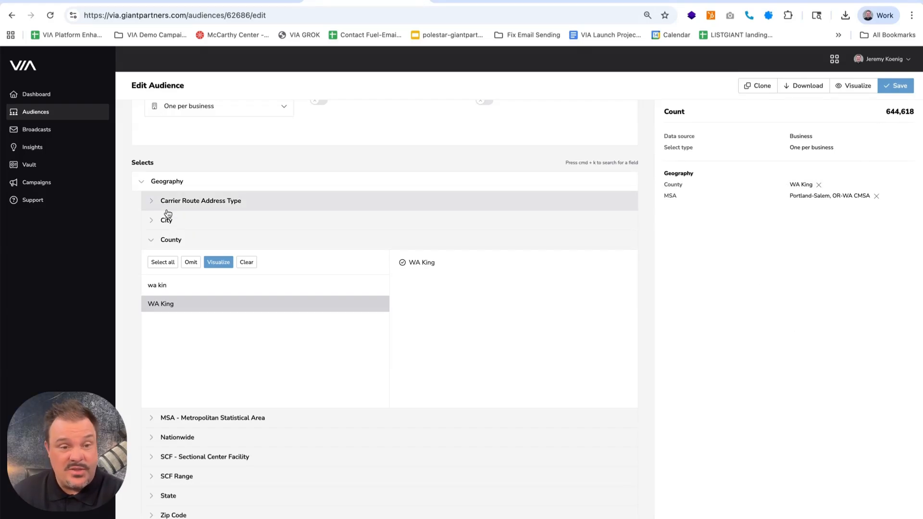
click(141, 181)
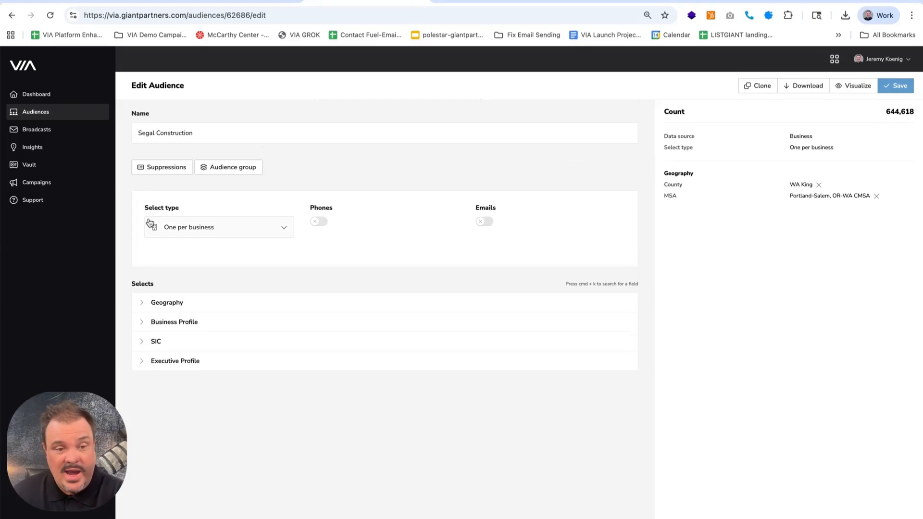
Look through the Business Profile criteria available for the business audience
click(141, 325)
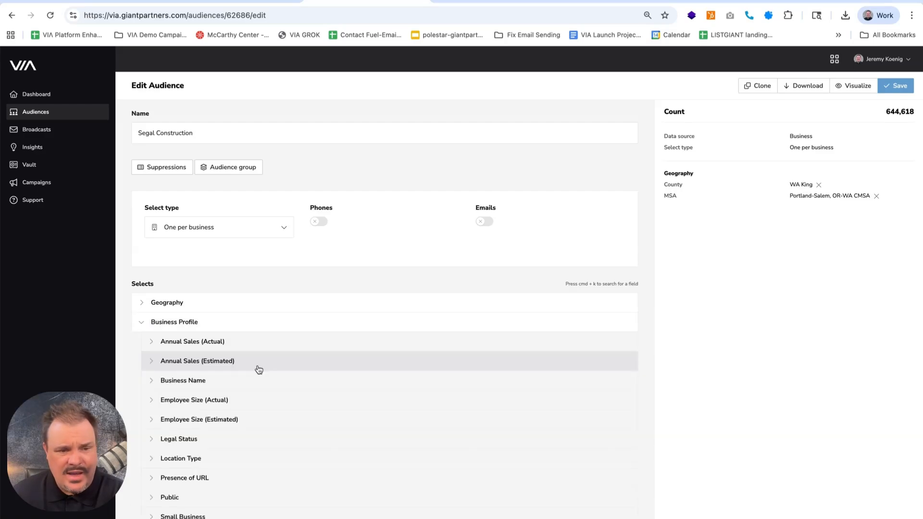
scroll(345, 377, down, 1)
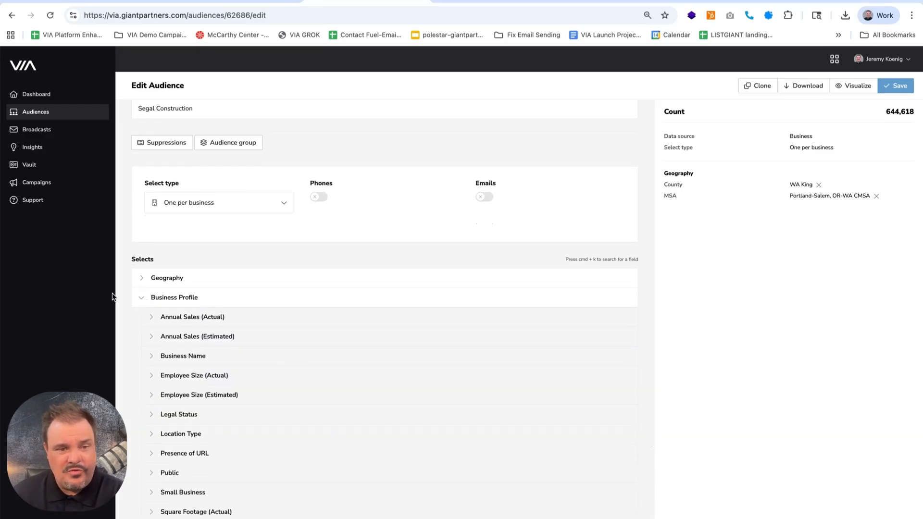
scroll(288, 363, down, 1)
scroll(288, 363, down, 3)
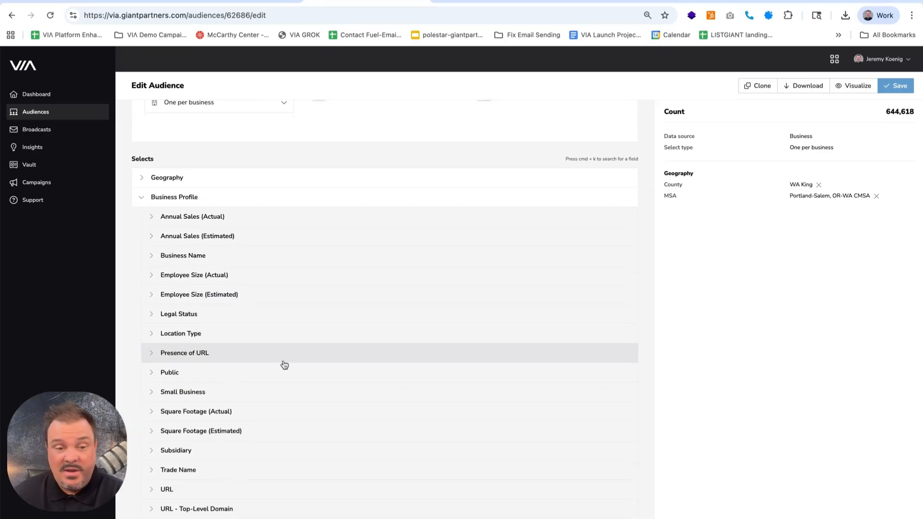
scroll(284, 364, down, 2)
click(141, 146)
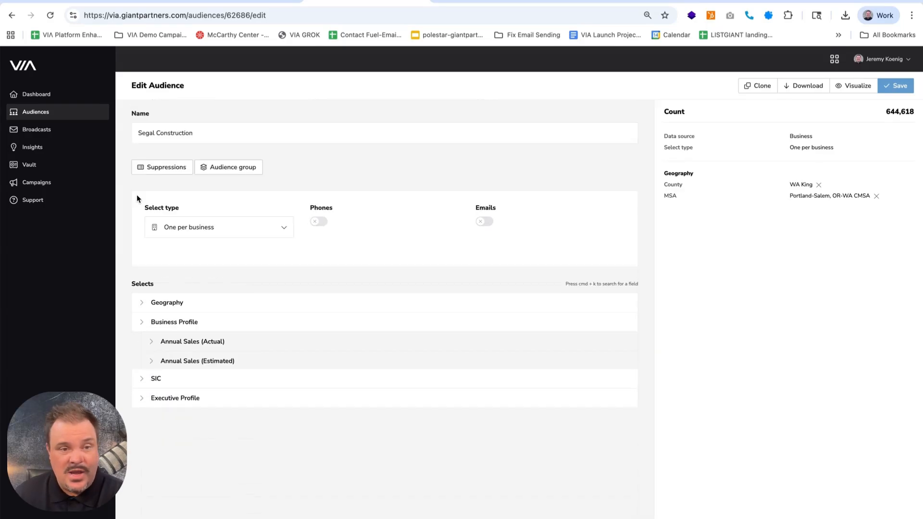
Add the SIC code group 15–17 Construction as a filter for the business audience
click(146, 342)
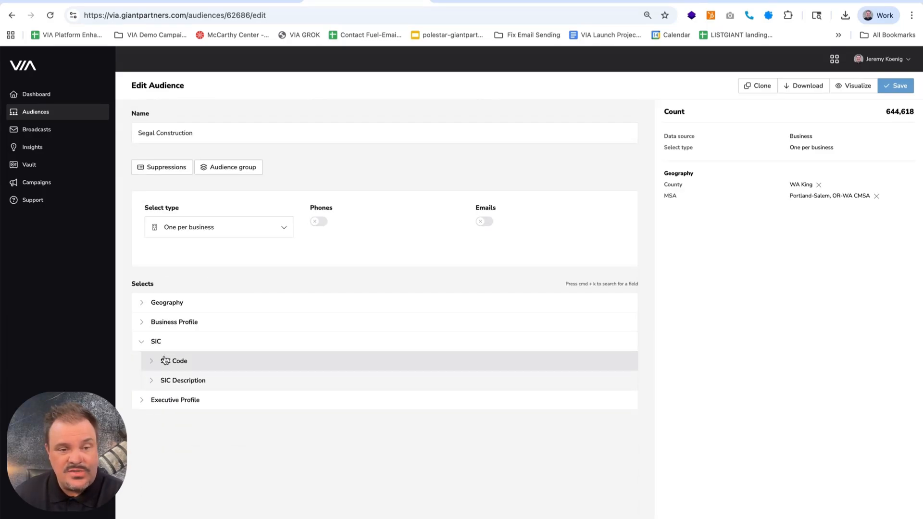
click(151, 360)
scroll(288, 381, down, 2)
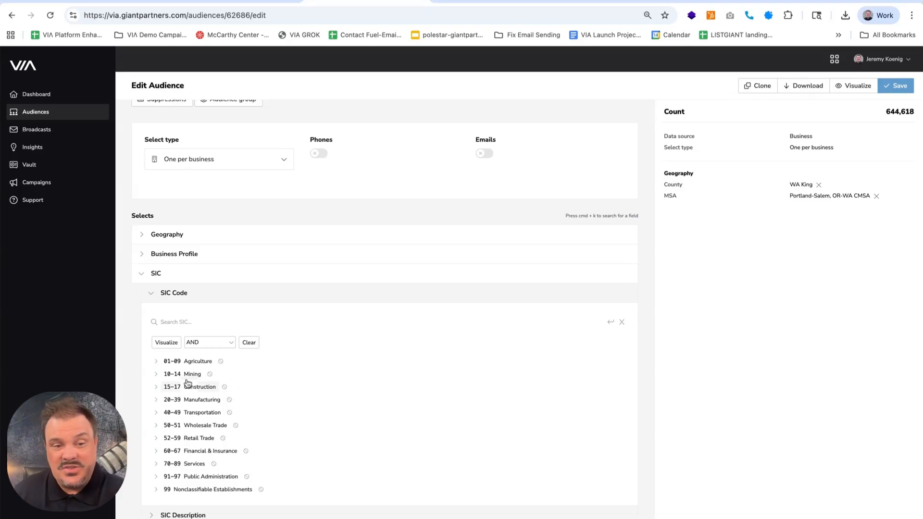
click(160, 387)
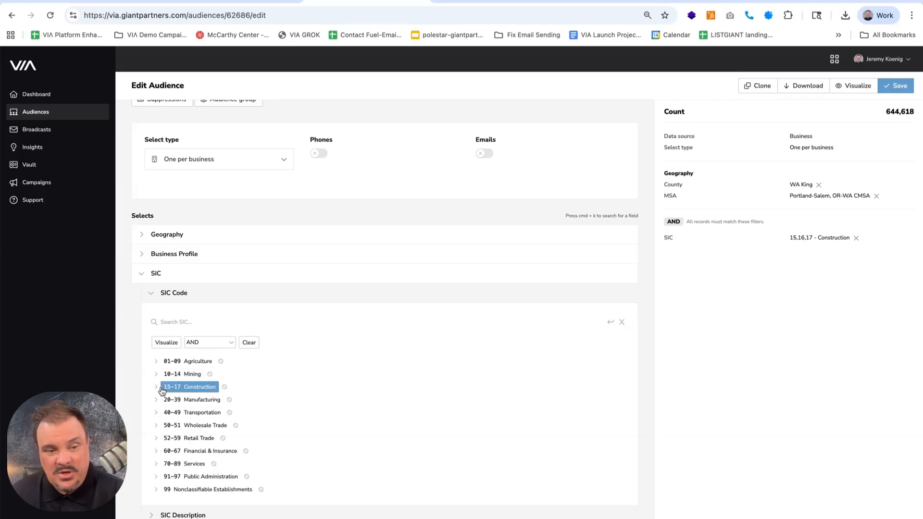
Replace the 15–17 Construction filter with SIC codes 15 Building construction and 17 Construction - special trade contractors
click(156, 387)
click(171, 387)
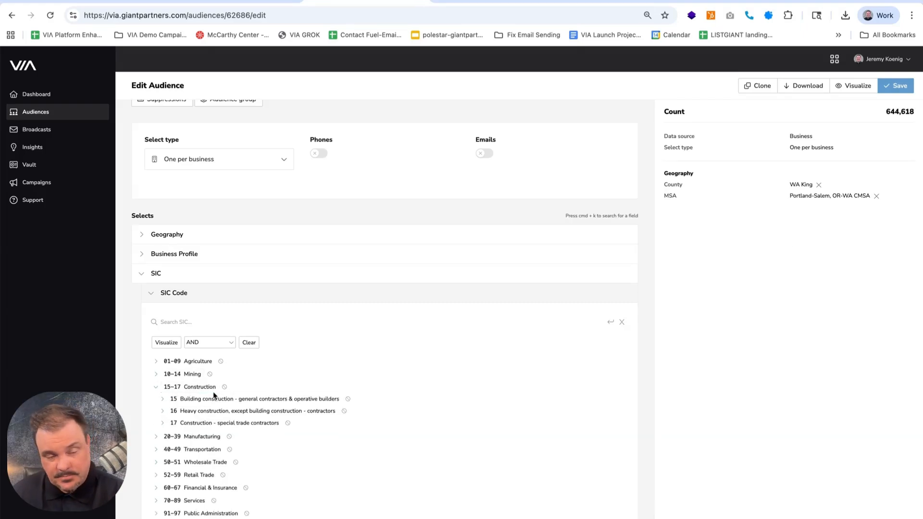
click(214, 398)
click(229, 423)
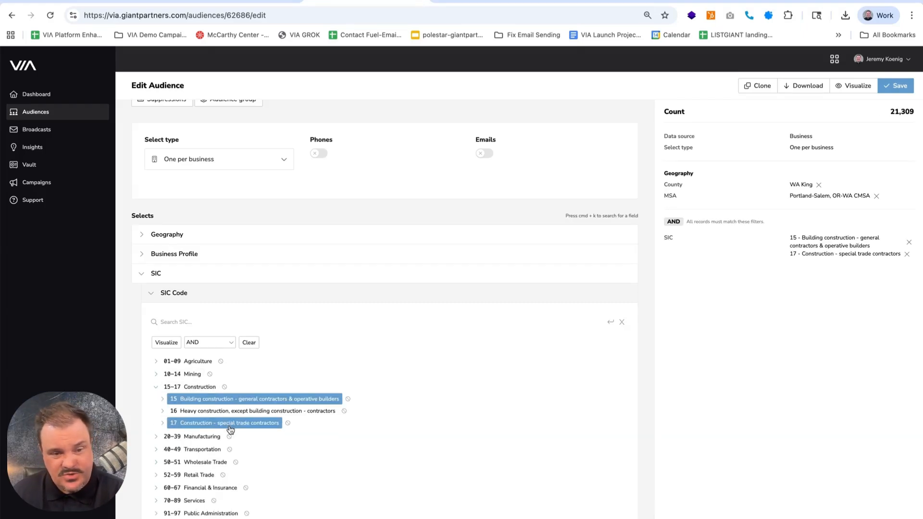
Add SIC code 65 Real estate from the Financial & Insurance group and review its nonresidential building operator subcodes
click(156, 488)
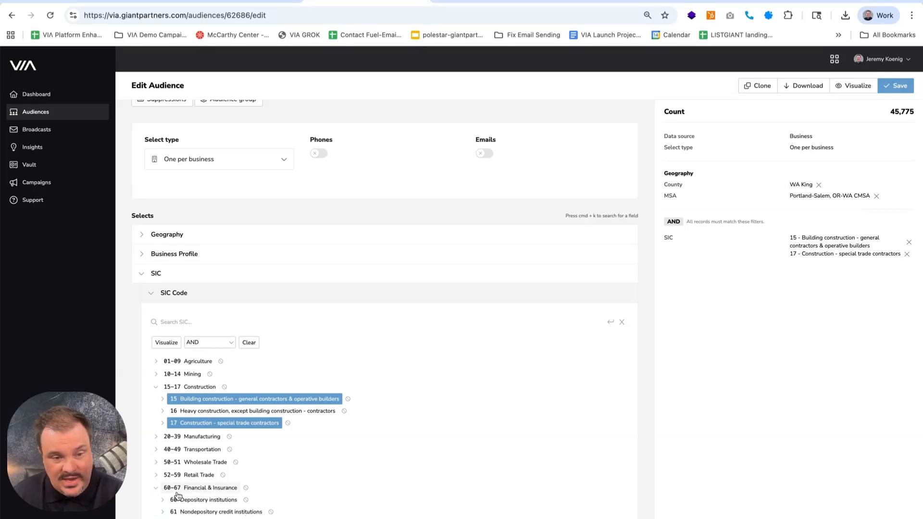
scroll(233, 502, down, 1)
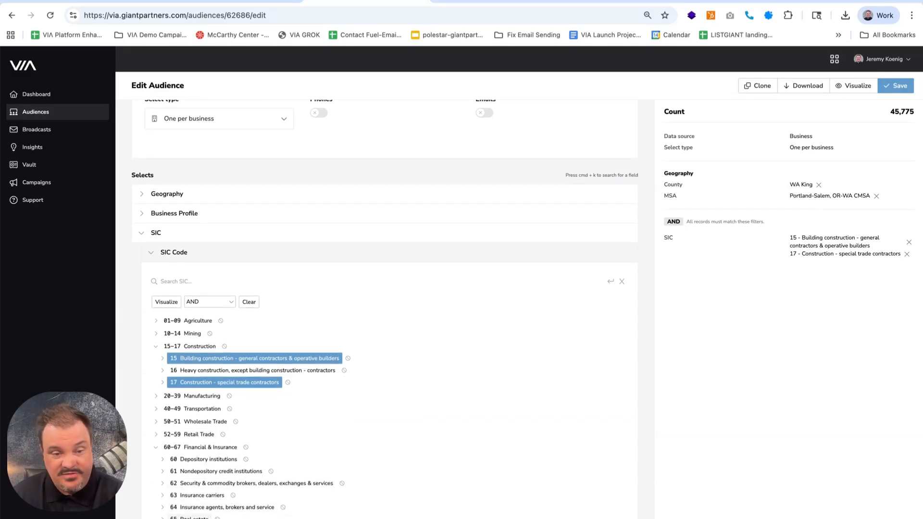
click(190, 517)
click(163, 517)
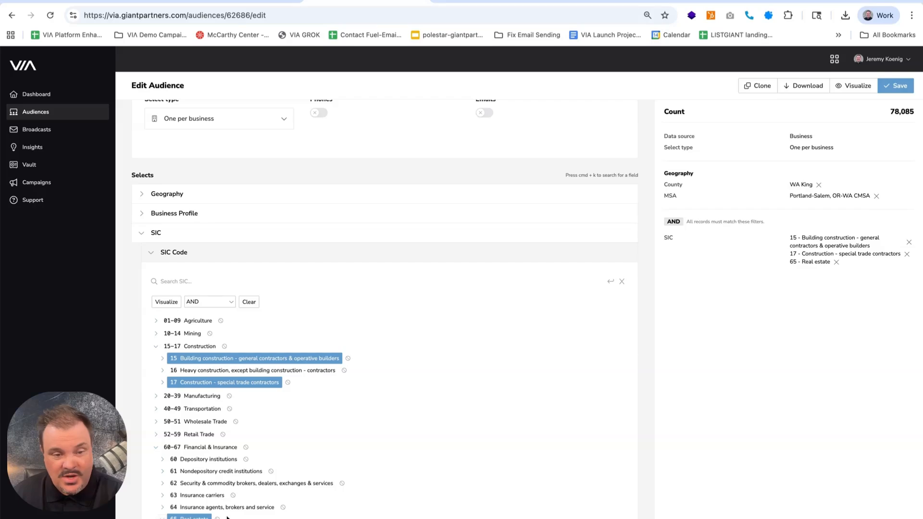
scroll(234, 512, down, 3)
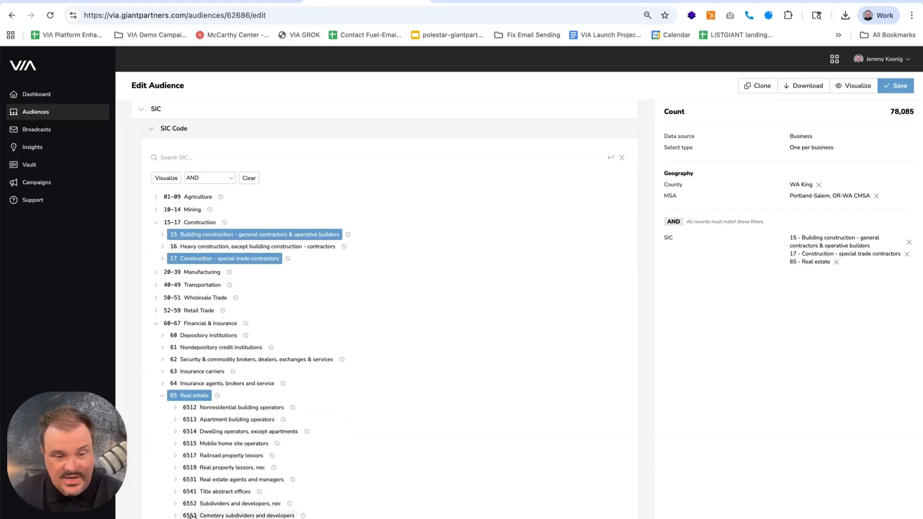
click(174, 409)
scroll(178, 401, down, 1)
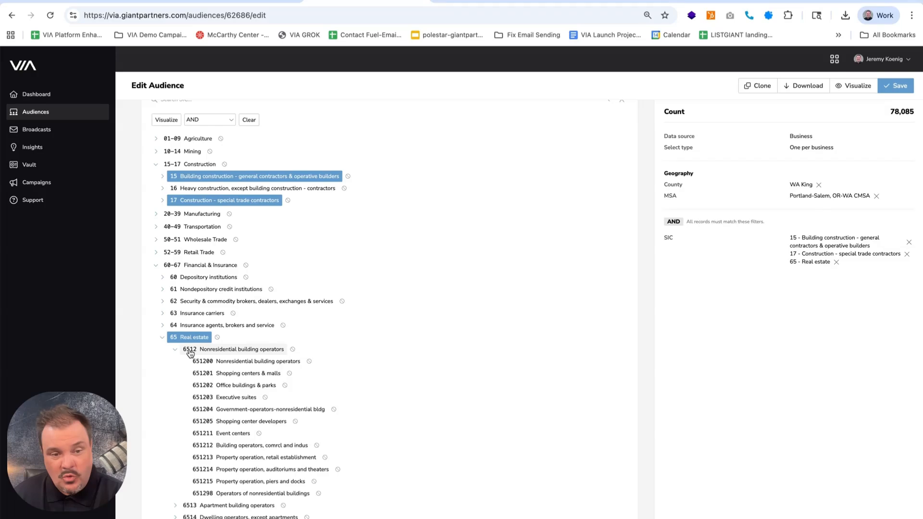
scroll(226, 377, up, 1)
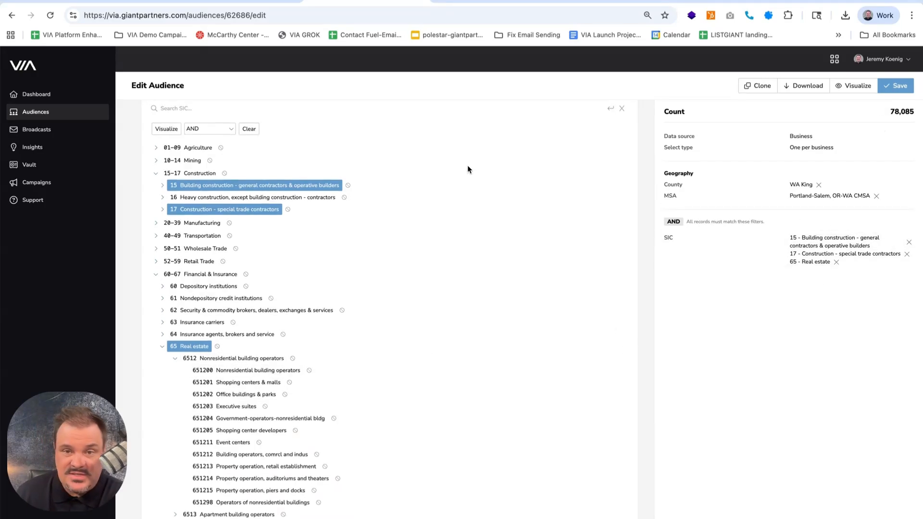
Filter executive titles by exact match to Owner, President, CEO, Managing Partner, Principal, Founder and Managing Director
scroll(317, 142, up, 5)
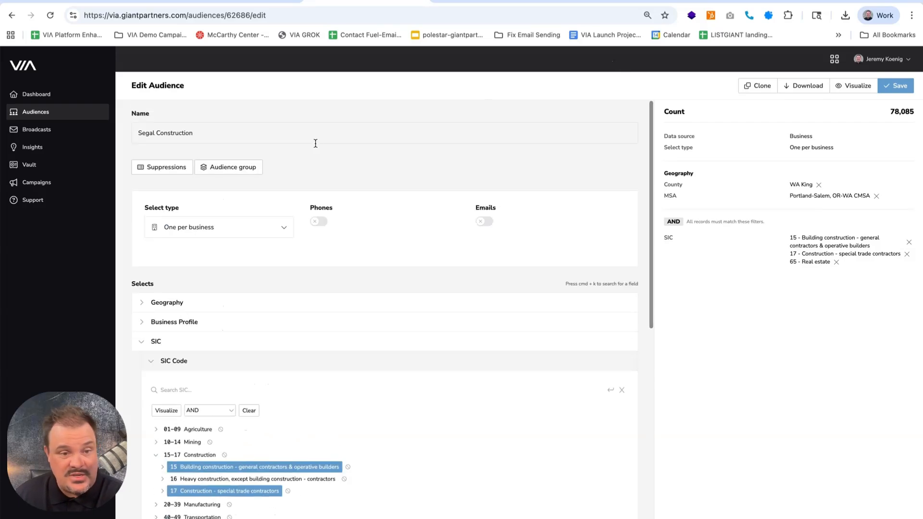
click(143, 345)
click(140, 365)
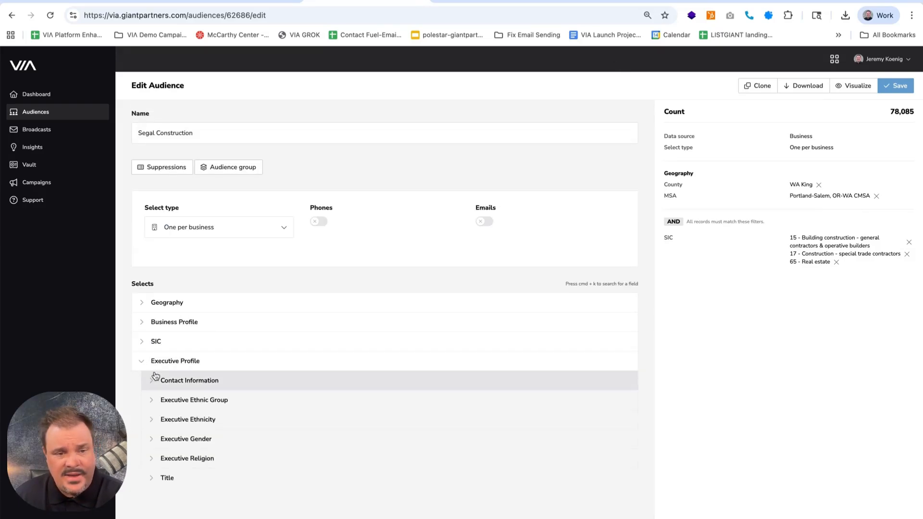
click(151, 477)
scroll(283, 459, down, 3)
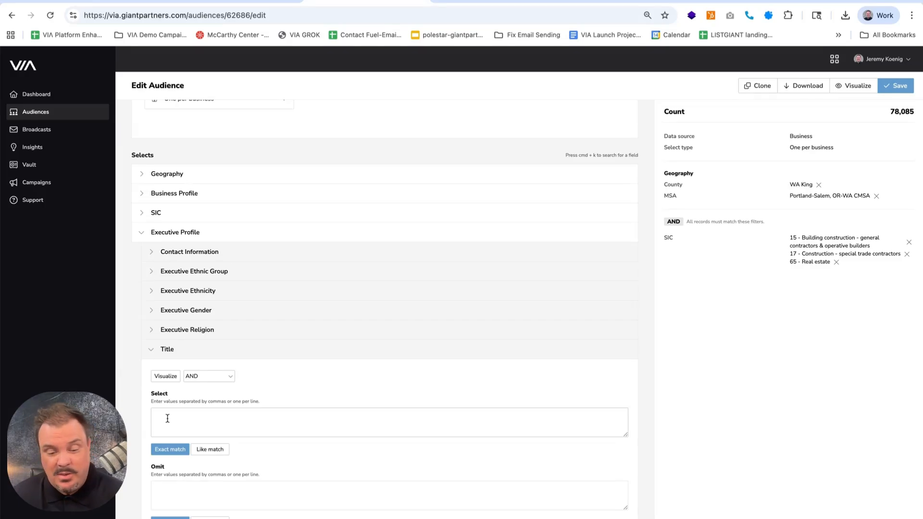
text(Owner President CEO Managing Partner Principal Founder Managing Director)
drag(627, 435, 626, 479)
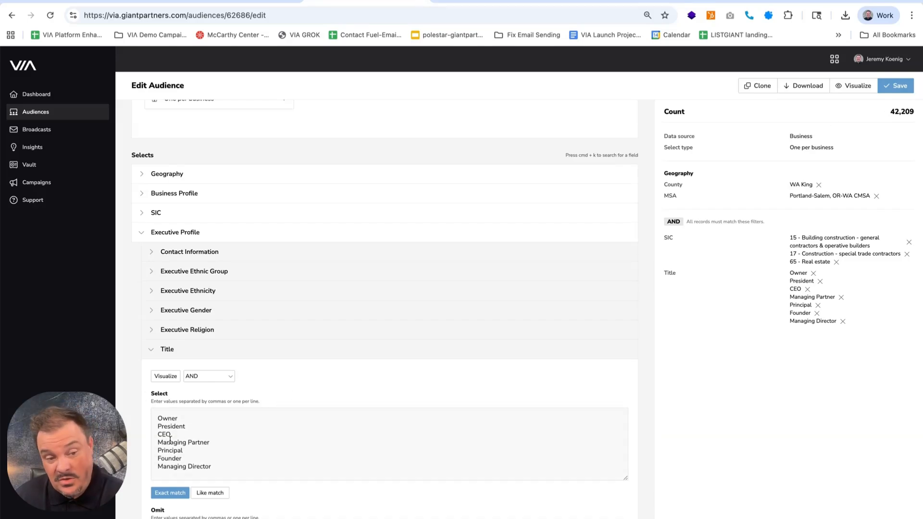
Try the select type One per individual for the business audience, and restore One per business
scroll(295, 404, up, 3)
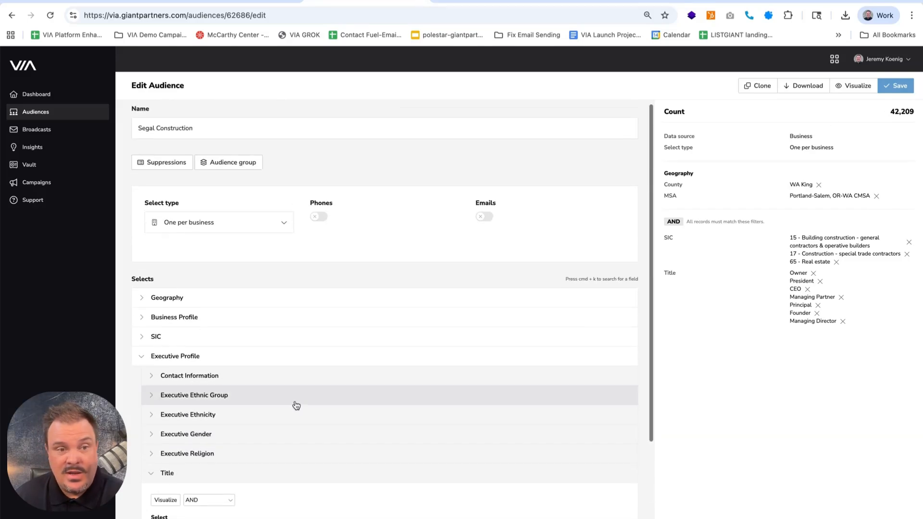
click(281, 202)
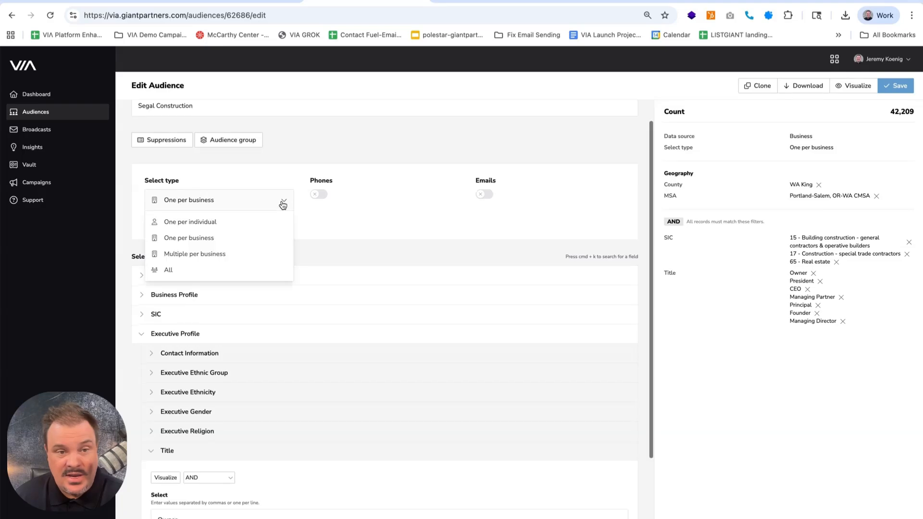
click(223, 221)
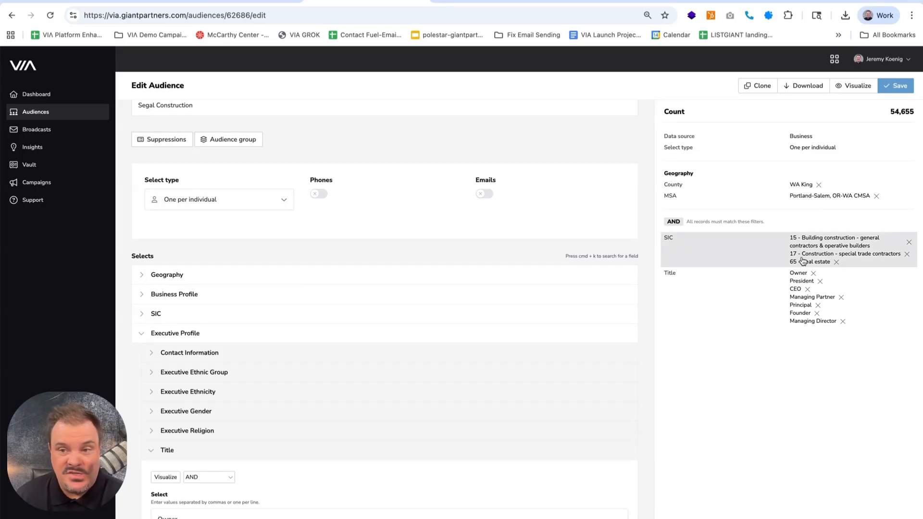
scroll(455, 414, down, 3)
scroll(456, 414, down, 1)
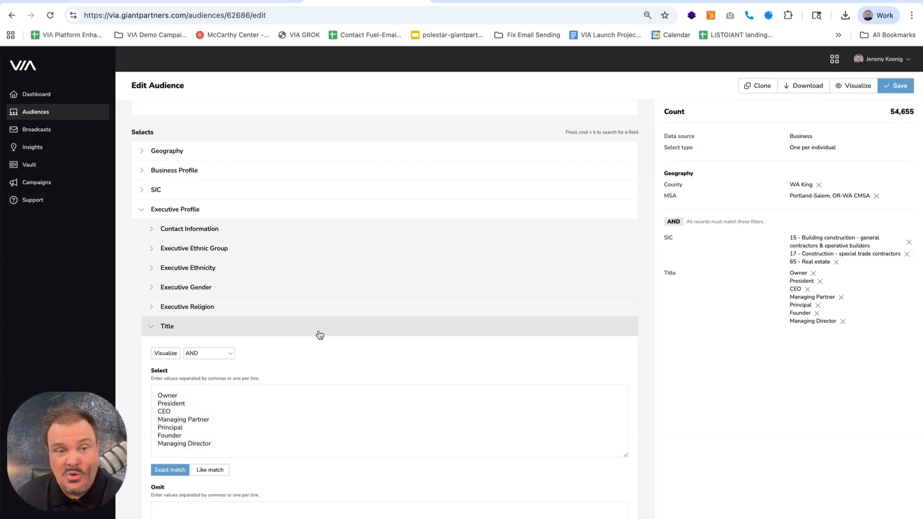
scroll(319, 333, up, 5)
click(206, 234)
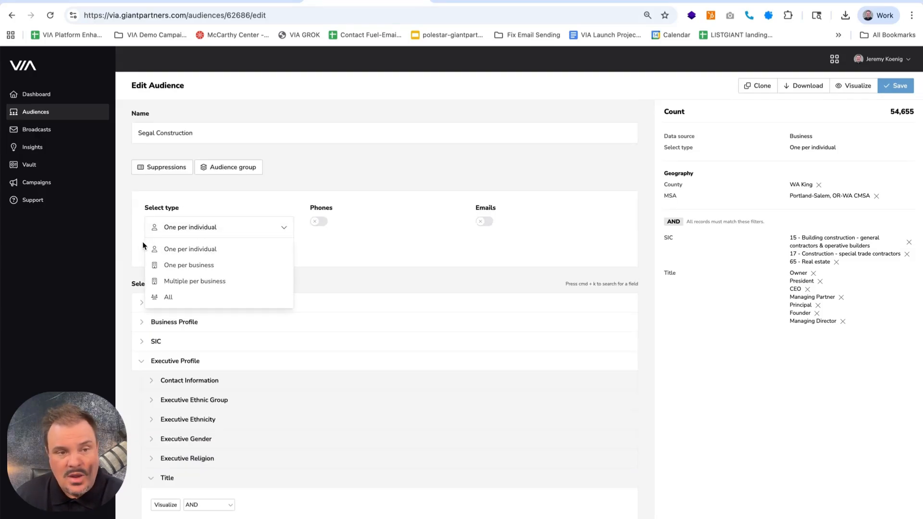
click(199, 265)
Add the estimated annual sales ranges $2.5MM - $5MM, $5MM - $10MM and $10MM - $20MM to the Business Profile filters
scroll(183, 394, down, 3)
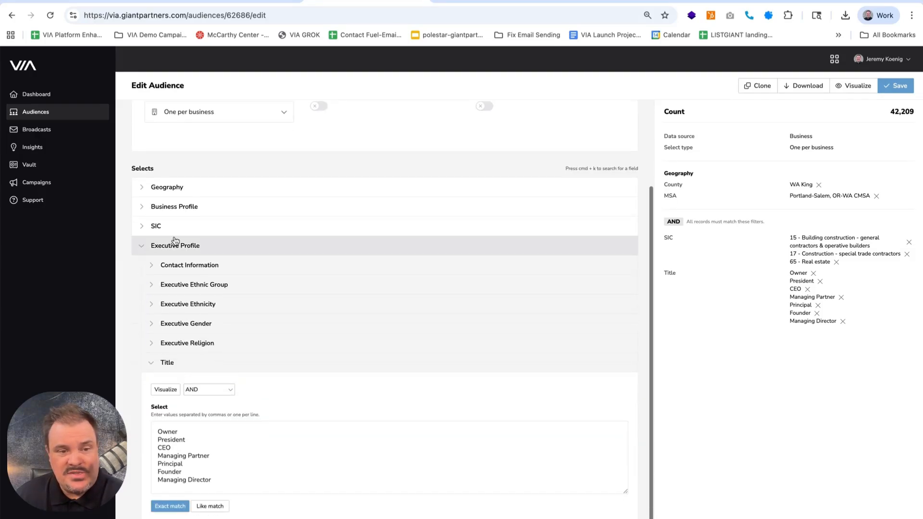
click(143, 248)
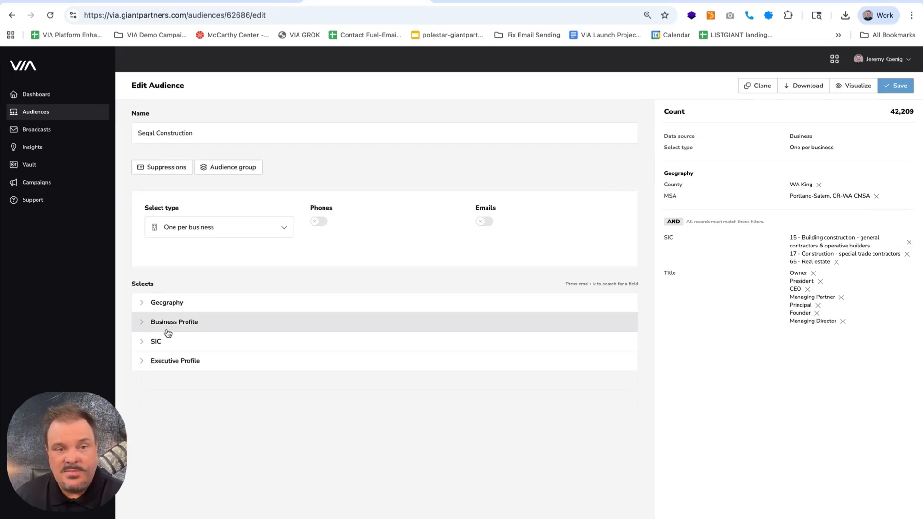
click(140, 323)
scroll(155, 238, down, 3)
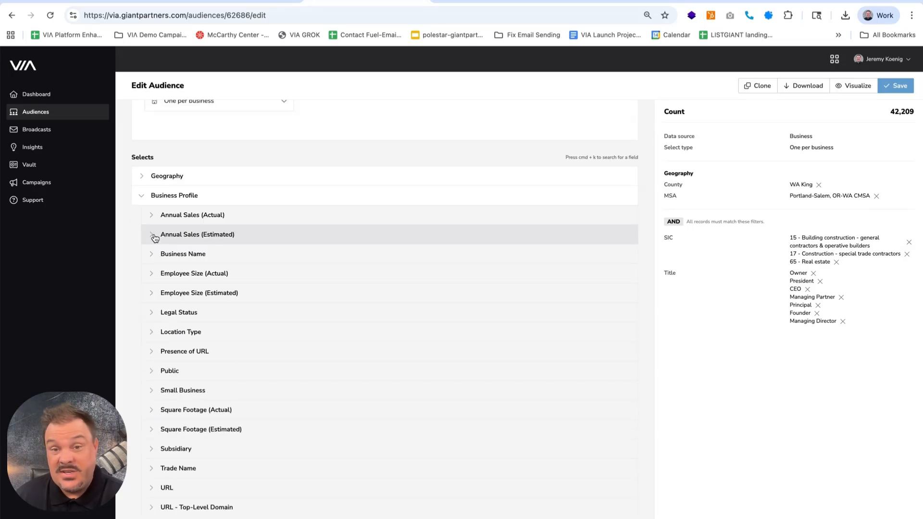
click(155, 238)
scroll(256, 325, down, 1)
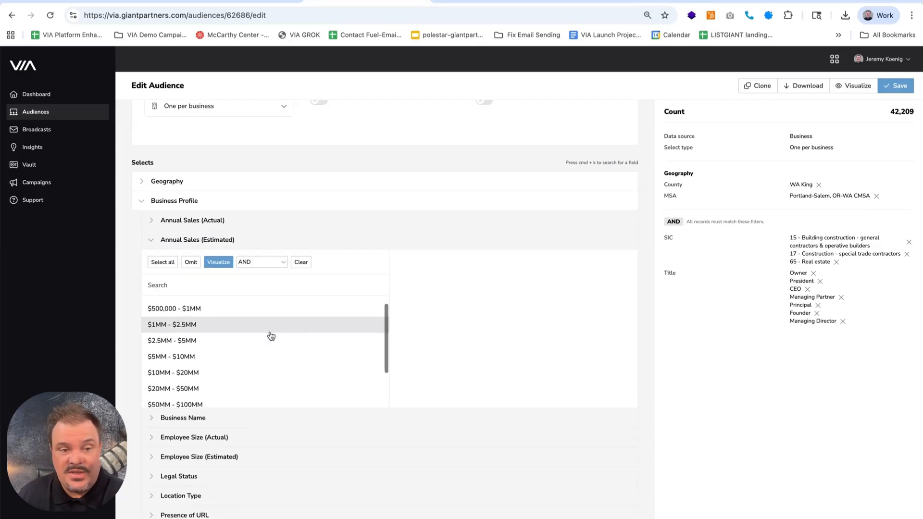
scroll(193, 347, up, 1)
click(192, 349)
click(191, 364)
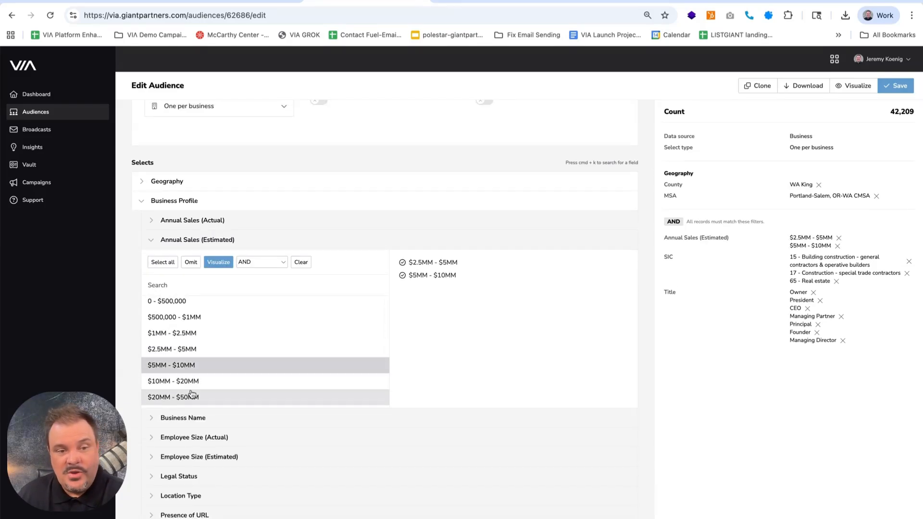
click(191, 380)
Extend the estimated annual sales filter with every range from $20MM - $50MM up through $1B+
scroll(193, 380, down, 2)
click(190, 343)
click(198, 361)
click(195, 376)
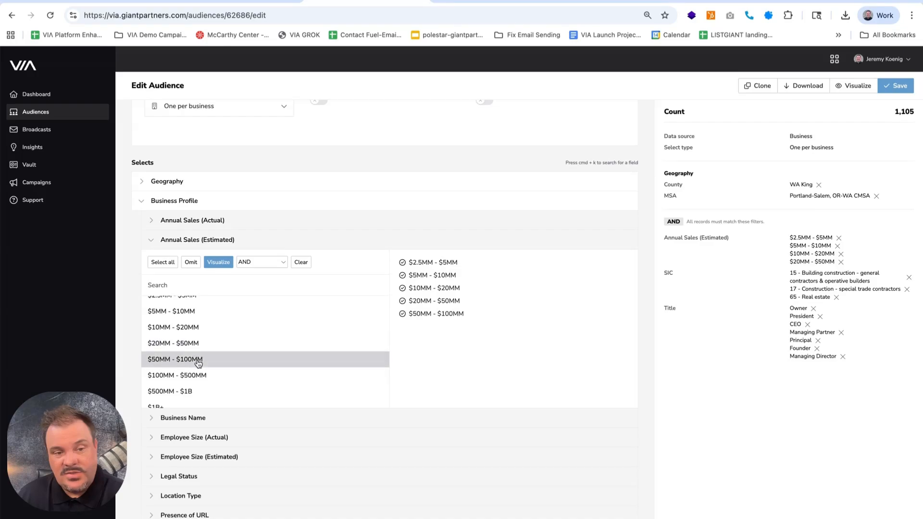
click(192, 391)
scroll(192, 394, down, 1)
click(192, 399)
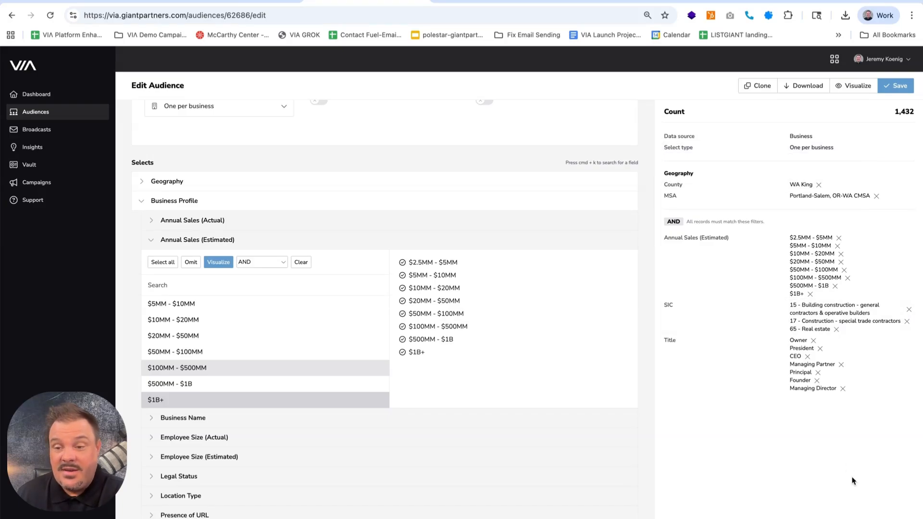
scroll(349, 143, up, 3)
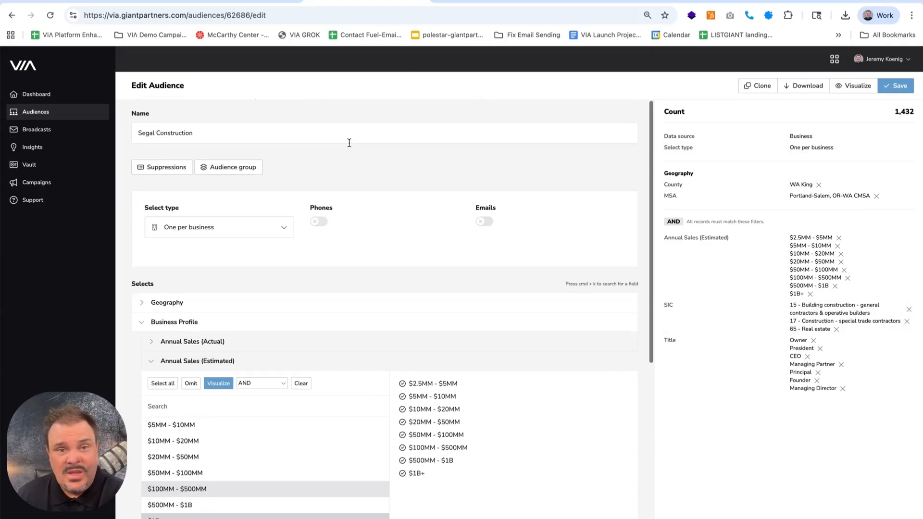